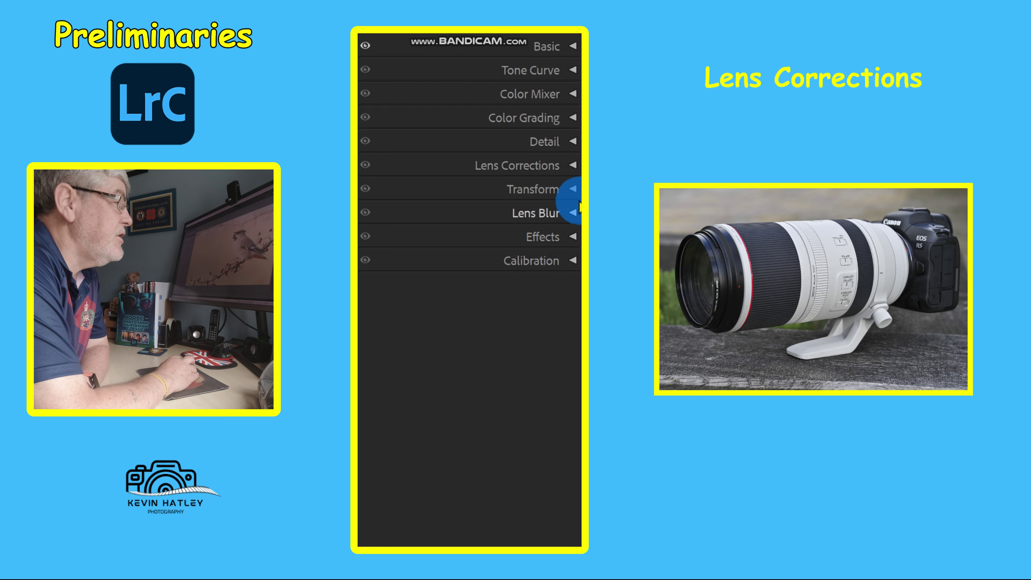
Expand the Lens Corrections settings and check the selected lens make, model and profile.
click(573, 167)
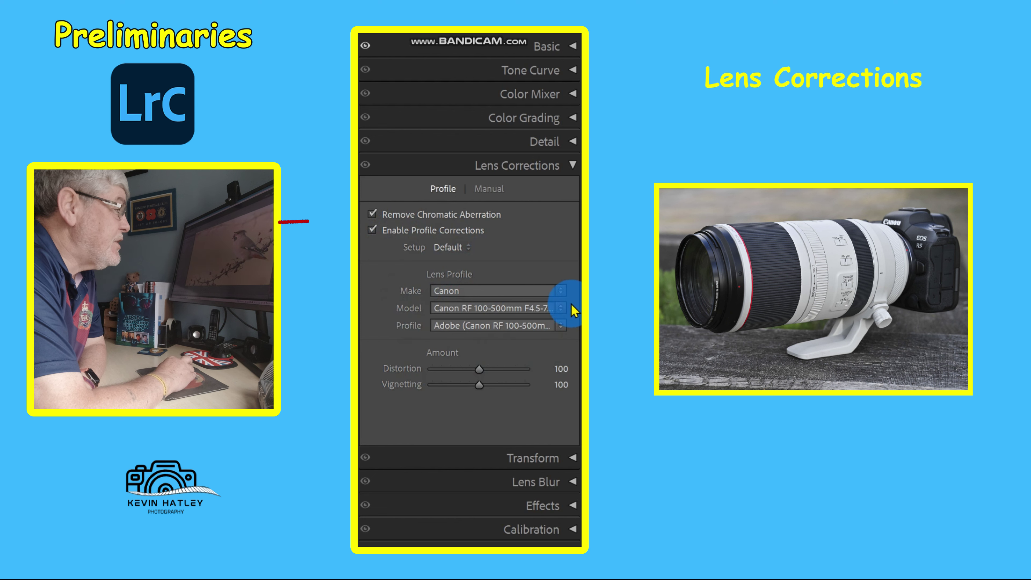
click(480, 336)
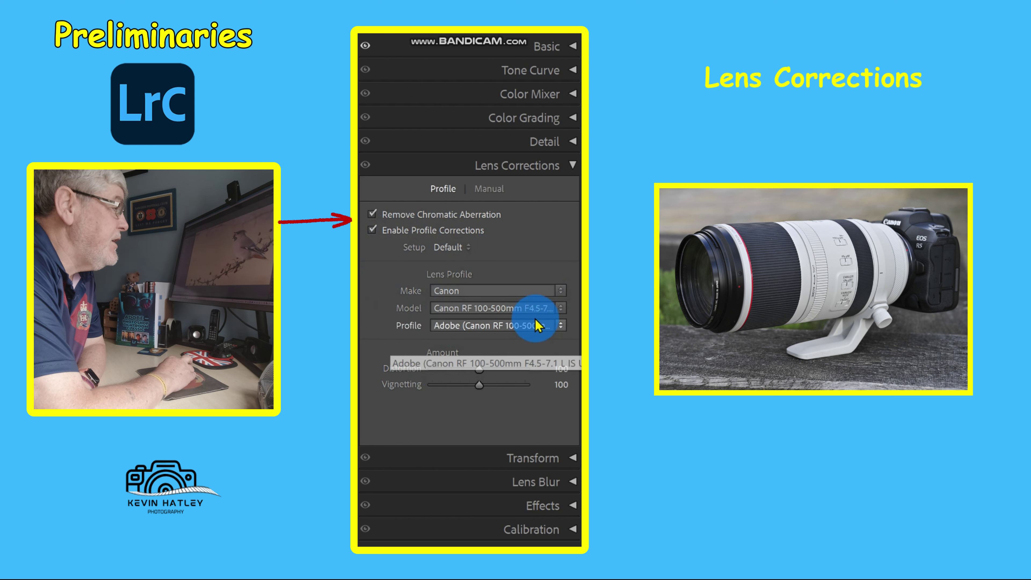
click(534, 325)
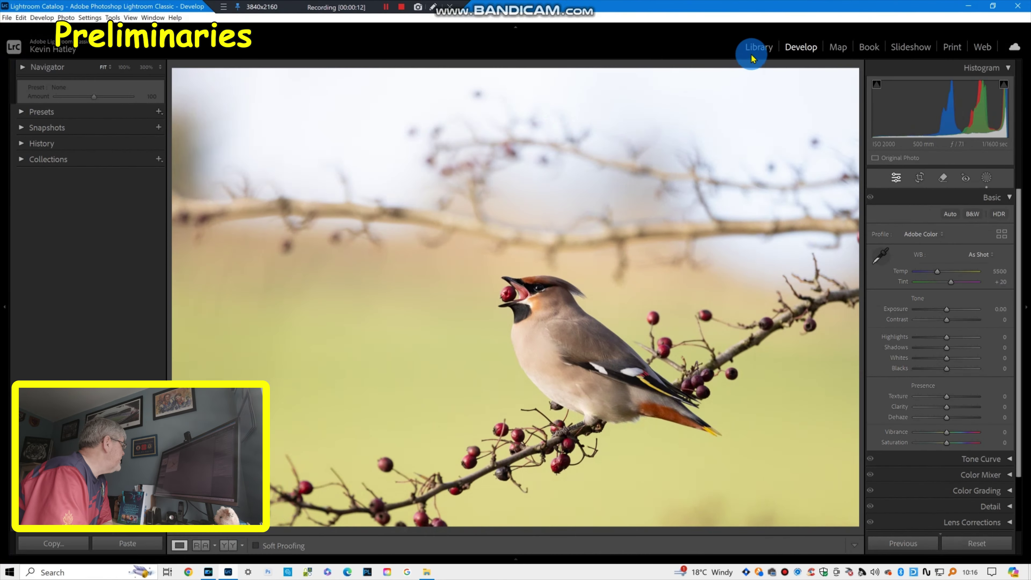
View the waxwing photo in the Library module, then return to it in the Develop module and look at the Tone sliders.
click(754, 50)
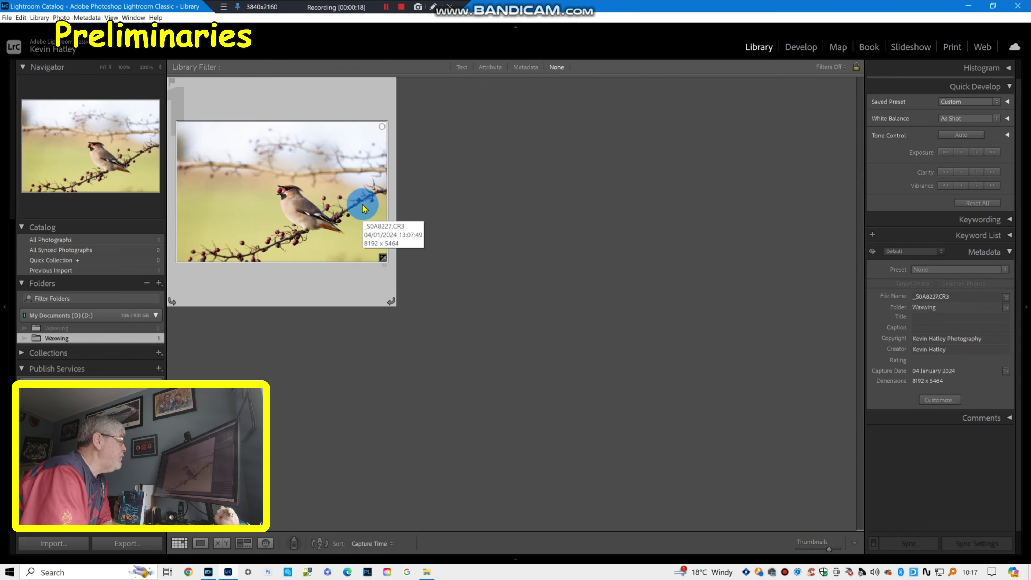
click(799, 47)
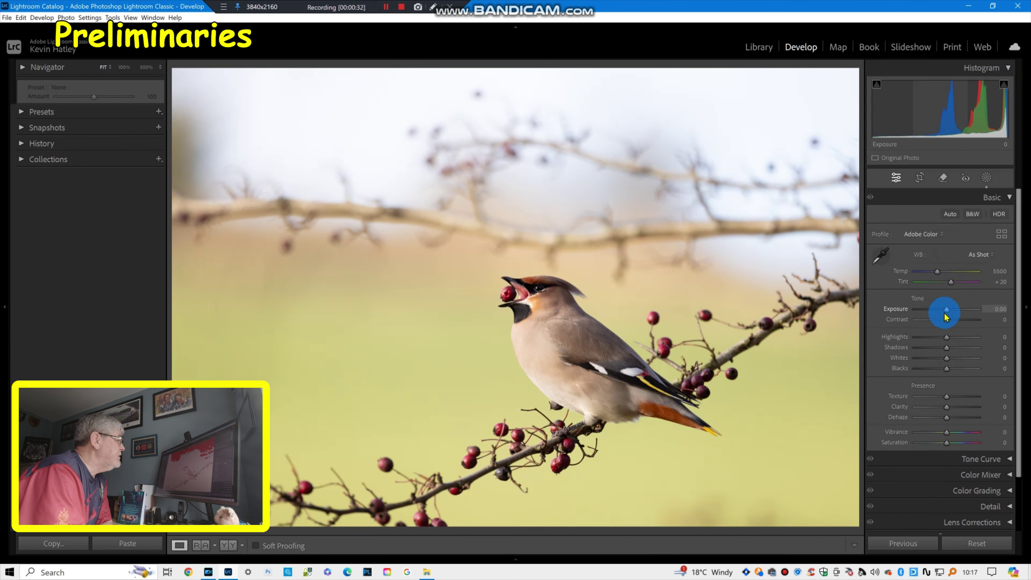
mouse_move(944, 317)
mouse_down()
mouse_move(961, 313)
mouse_move(926, 318)
mouse_up()
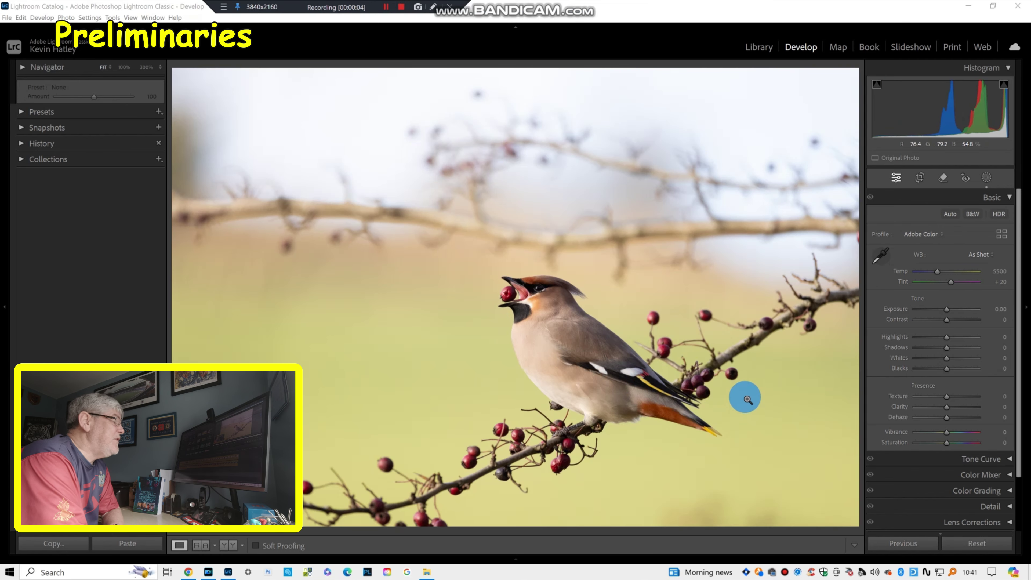
Try the Adobe Landscape profile on the waxwing photo.
click(1003, 197)
click(1003, 197)
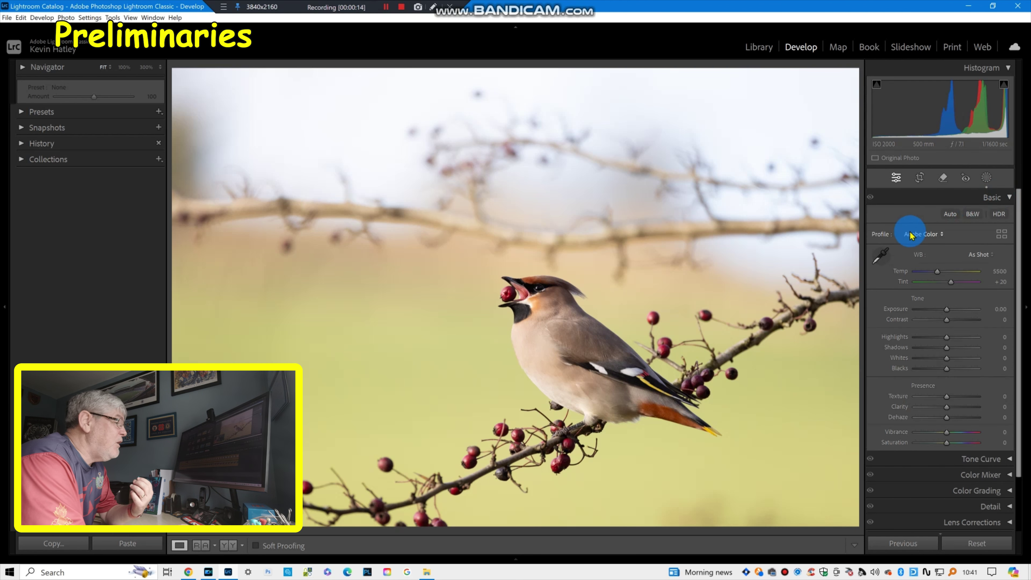
click(941, 236)
click(937, 256)
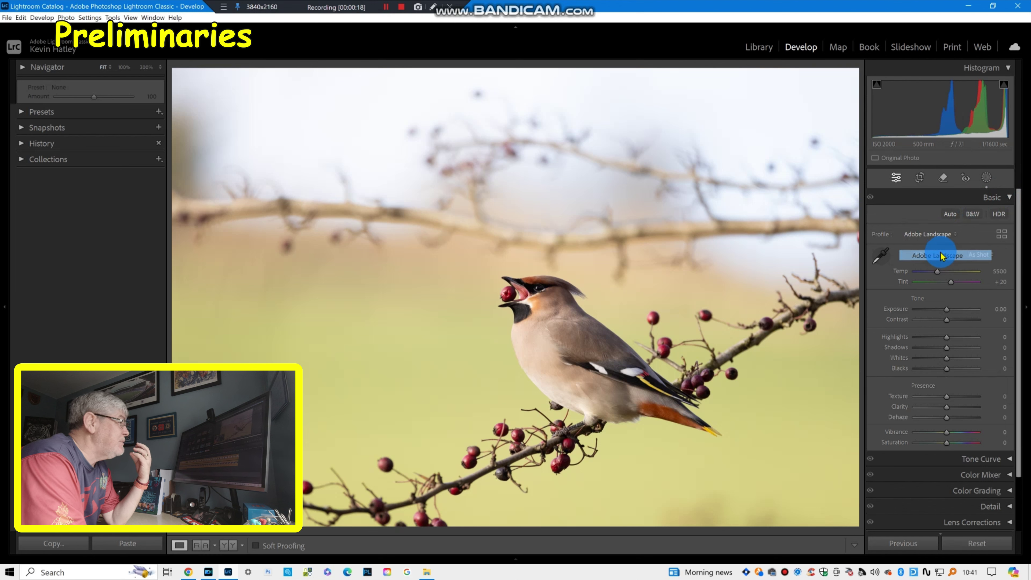
Look through the available camera profiles, including the Favorites group in the Profile Browser.
click(955, 235)
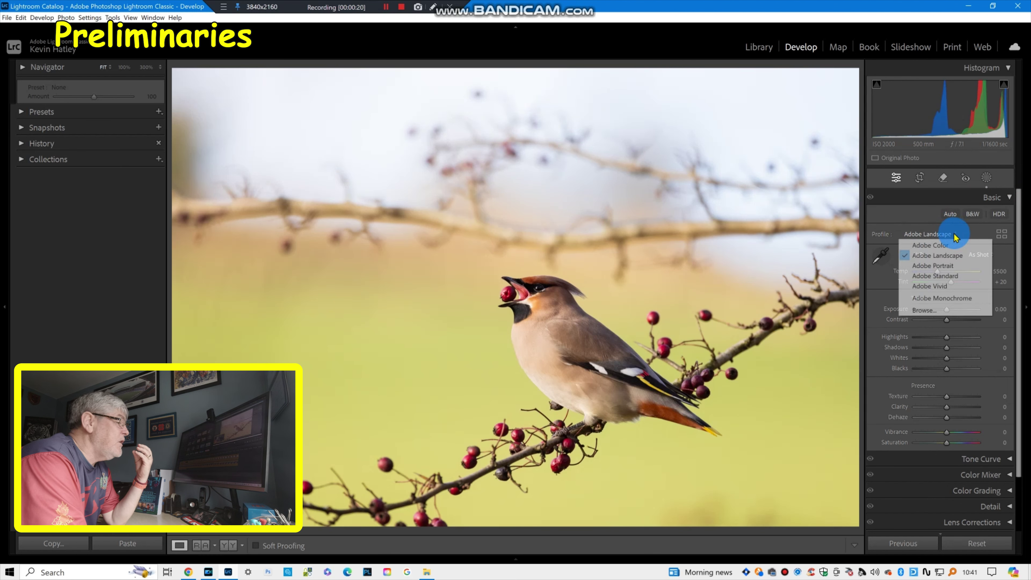
click(1002, 234)
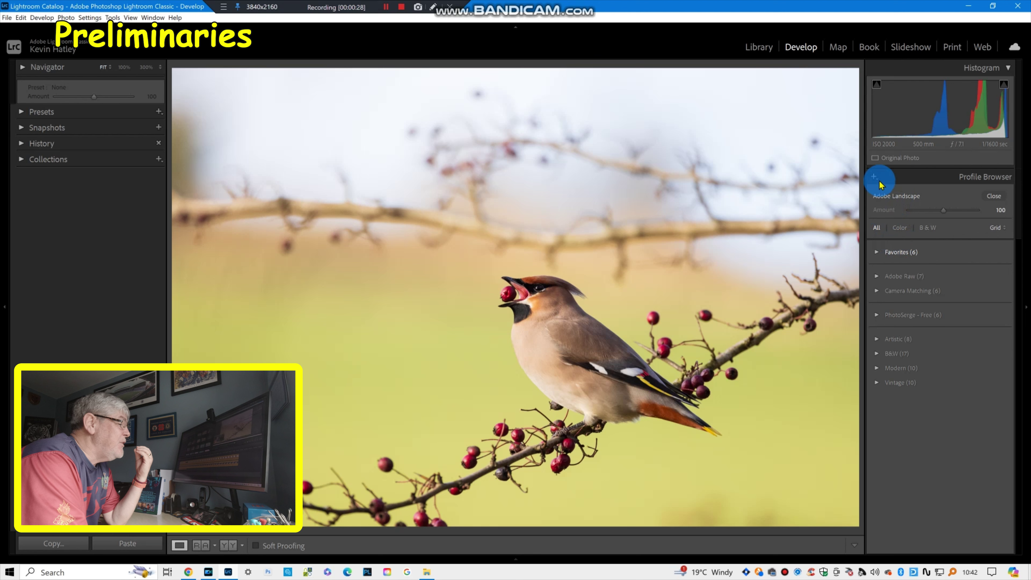
click(889, 252)
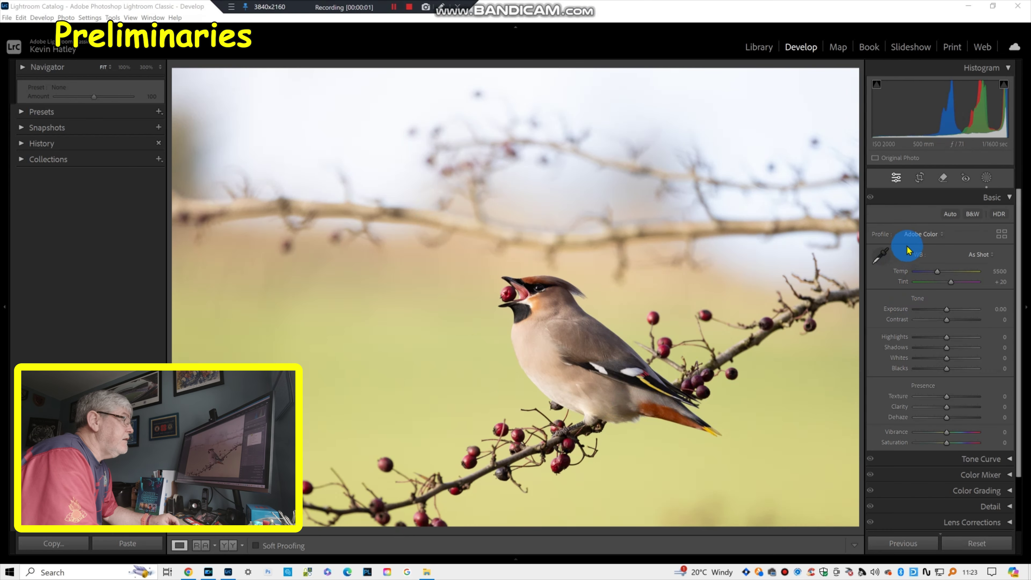
click(924, 235)
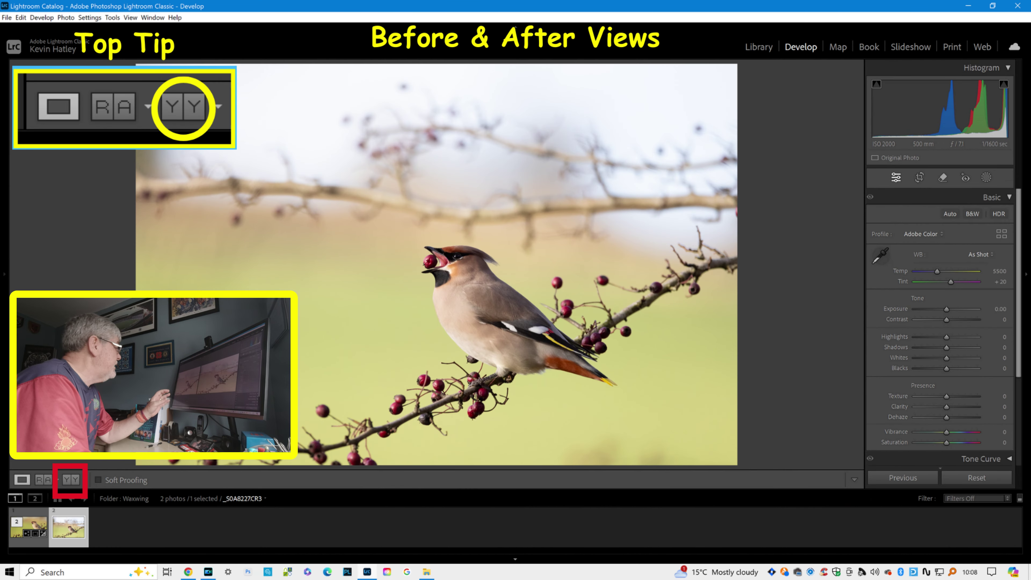
Compare the waxwing photo in the Before and After view.
click(71, 545)
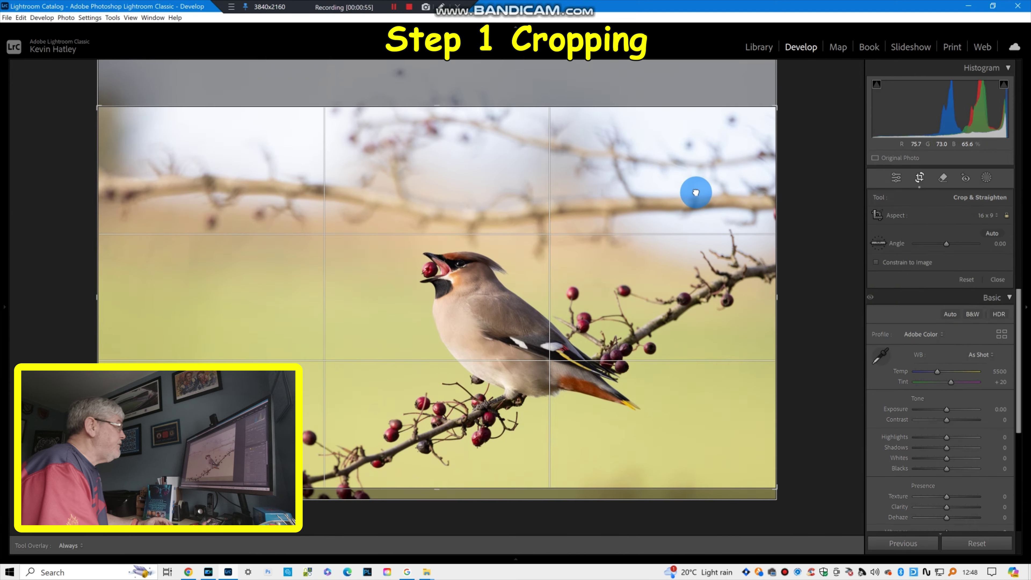
Reposition and tighten the 16 x 9 crop around the waxwing, leaving more empty space in front of its beak.
drag(696, 193, 696, 181)
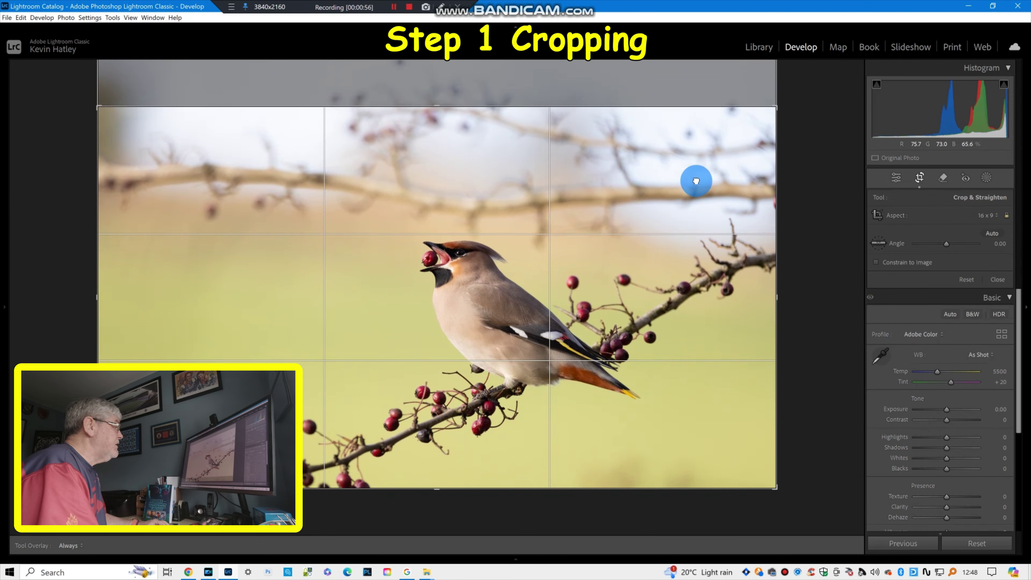
drag(776, 107, 721, 127)
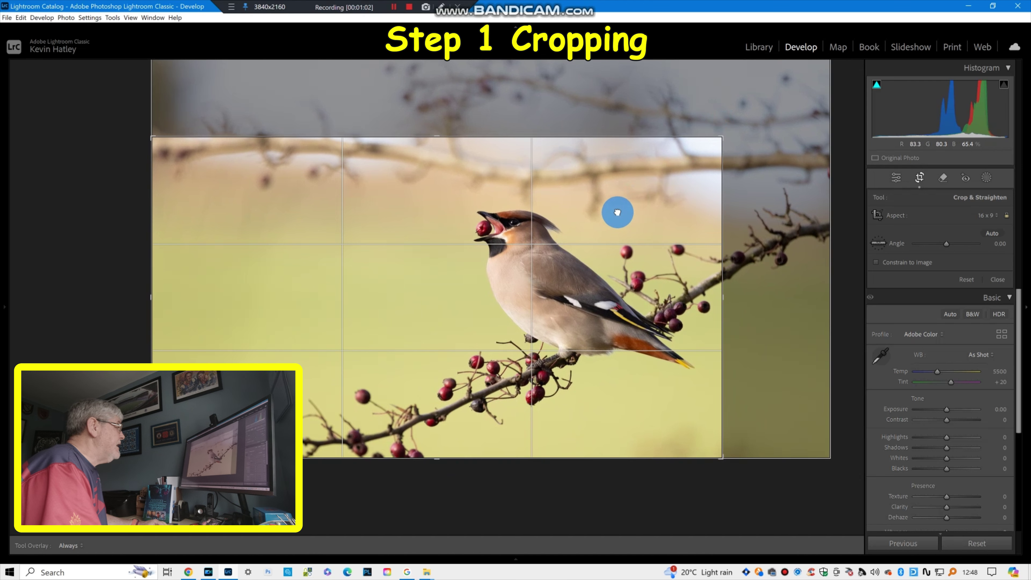
drag(720, 139, 716, 142)
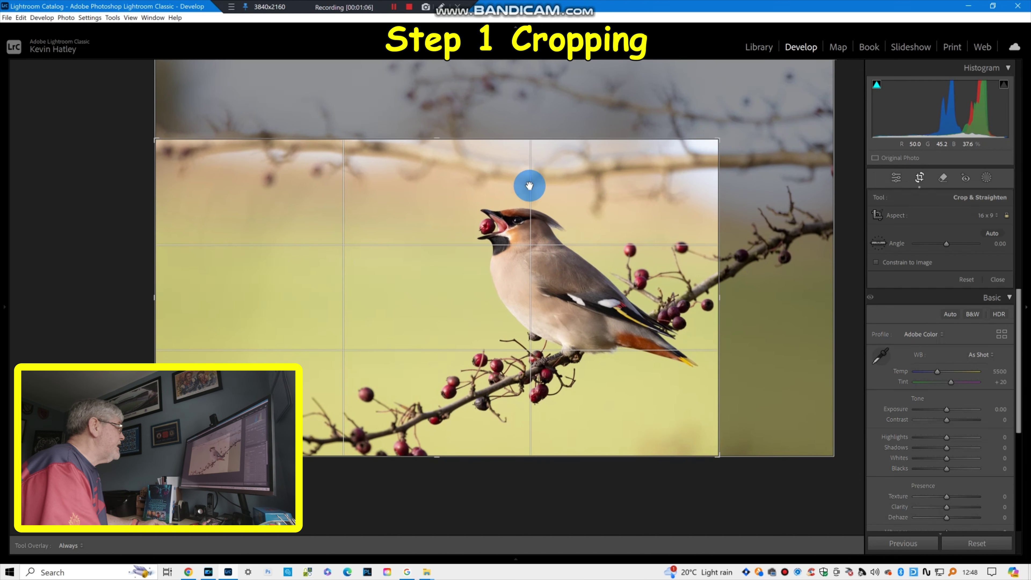
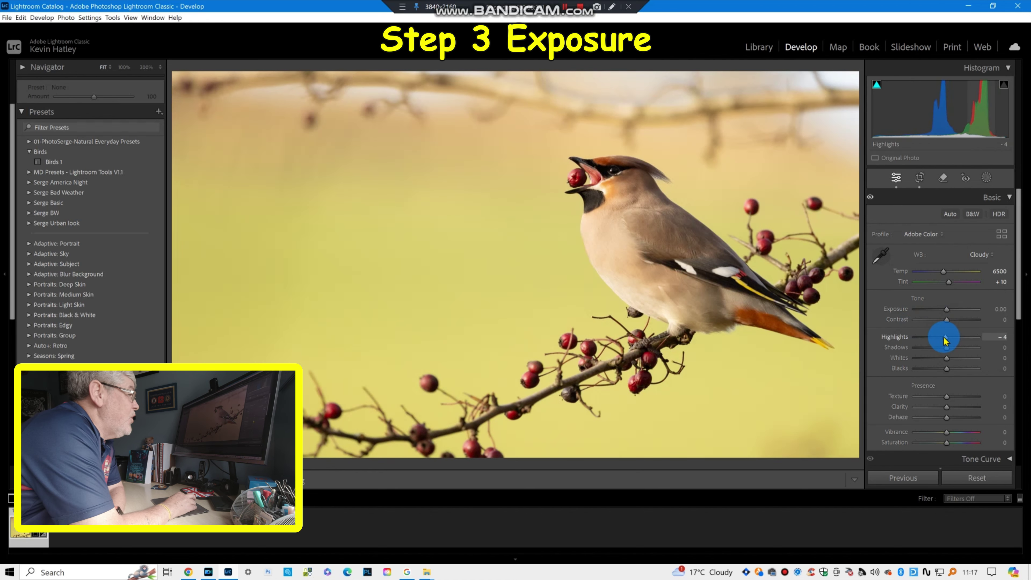
Try out the Highlights, Shadows, Whites, Blacks and Exposure adjustments one after another, returning each to zero.
drag(949, 339, 887, 348)
double_click(902, 337)
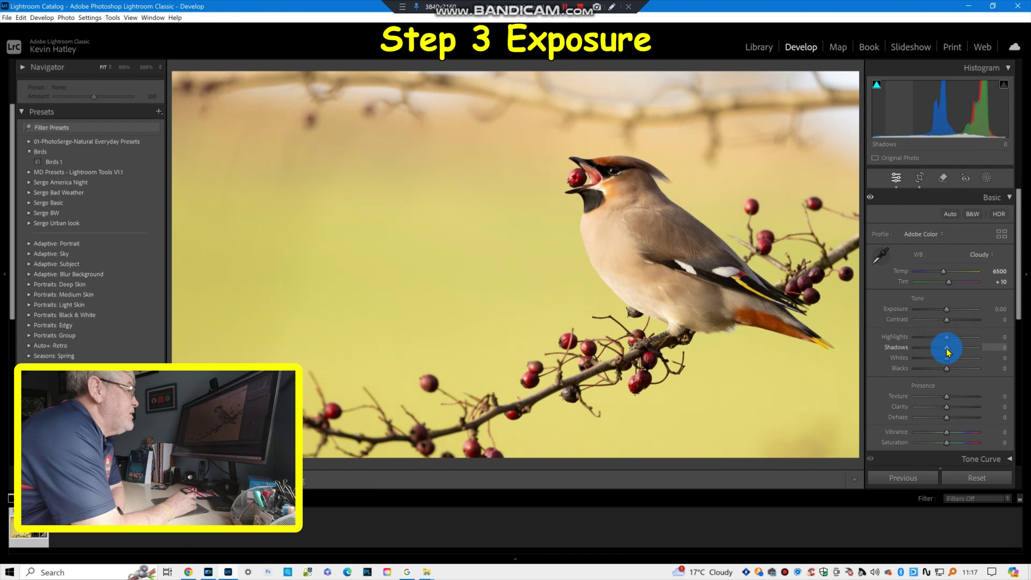
drag(947, 352, 978, 353)
double_click(978, 353)
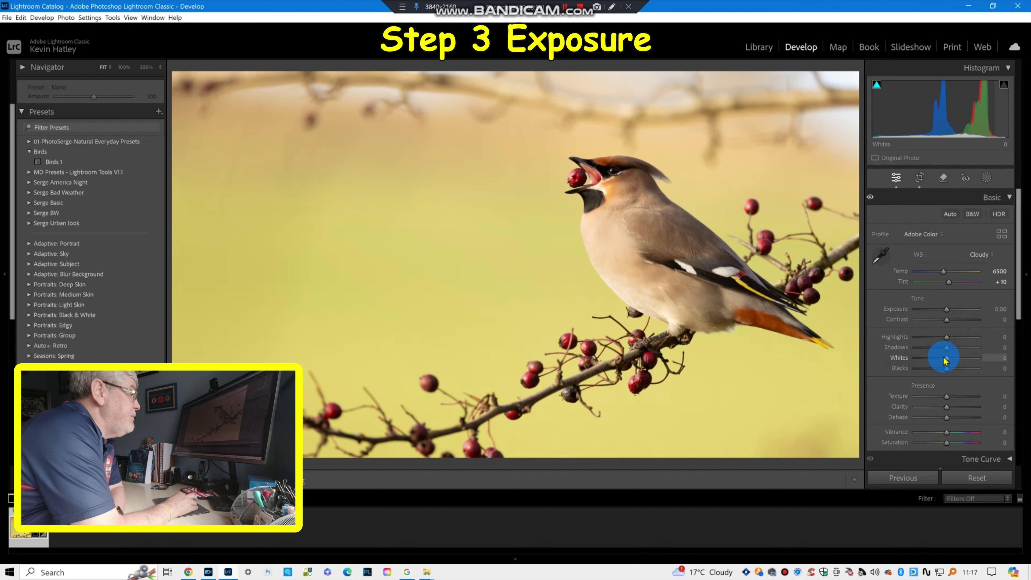
drag(945, 360, 908, 364)
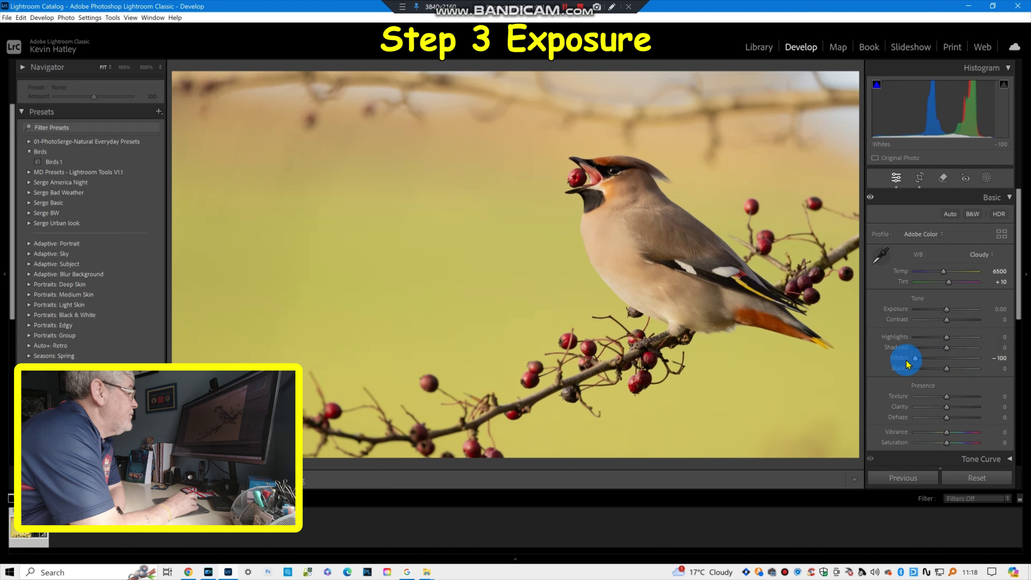
double_click(916, 358)
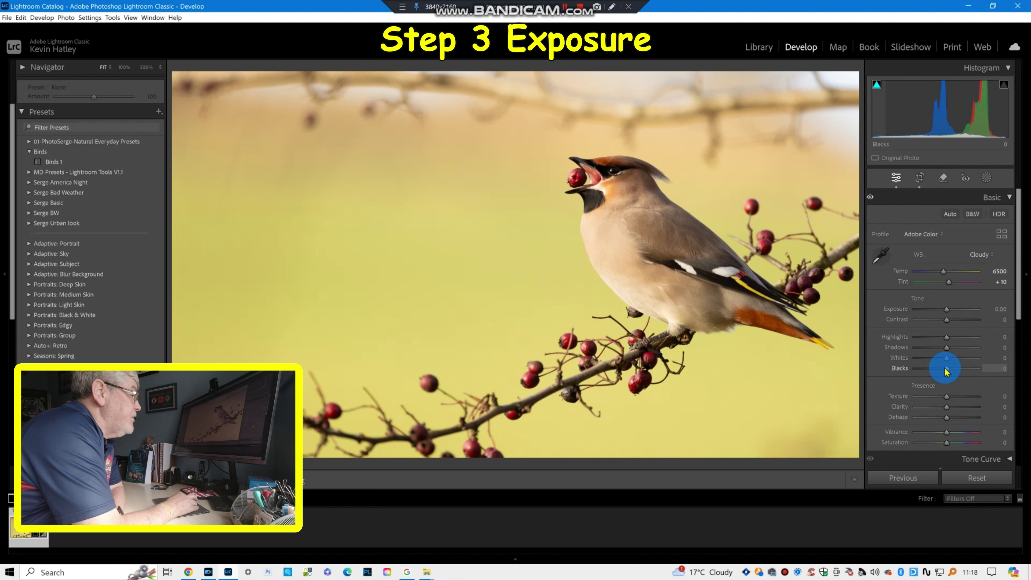
mouse_move(946, 370)
mouse_down()
mouse_move(983, 370)
mouse_move(909, 376)
mouse_move(947, 375)
mouse_up()
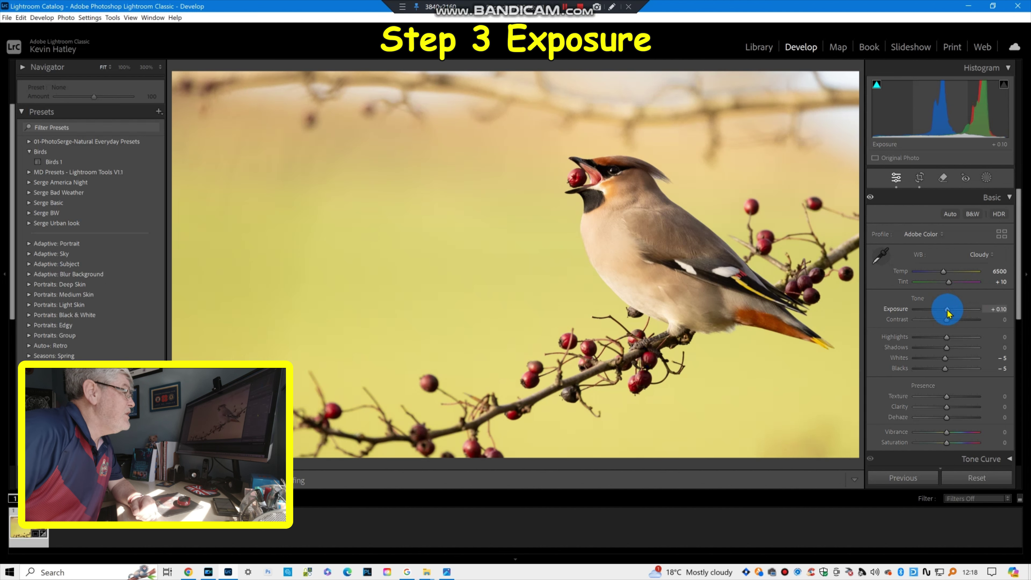
drag(948, 312, 947, 311)
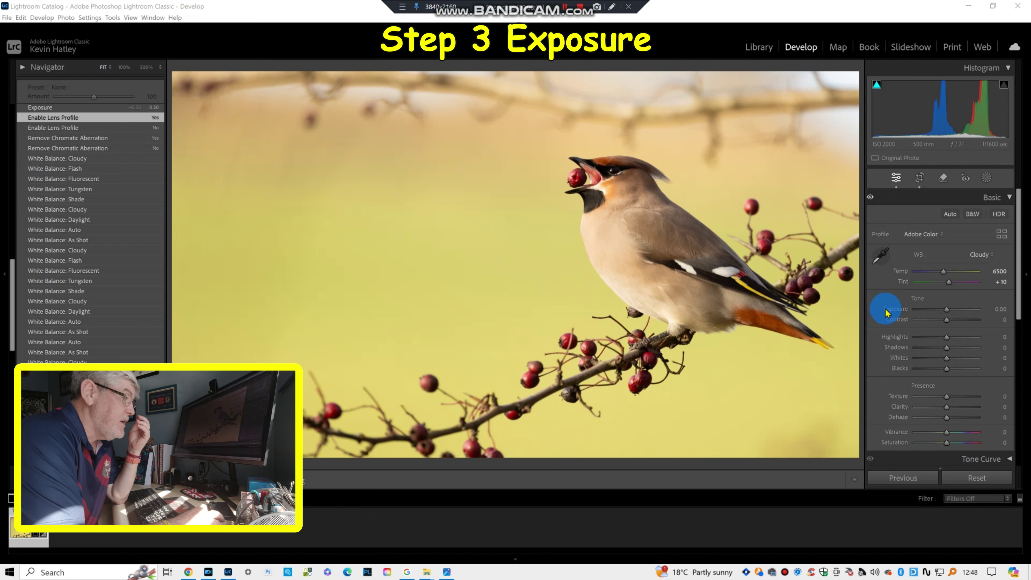
Raise the photo's Exposure to +0.30.
click(946, 313)
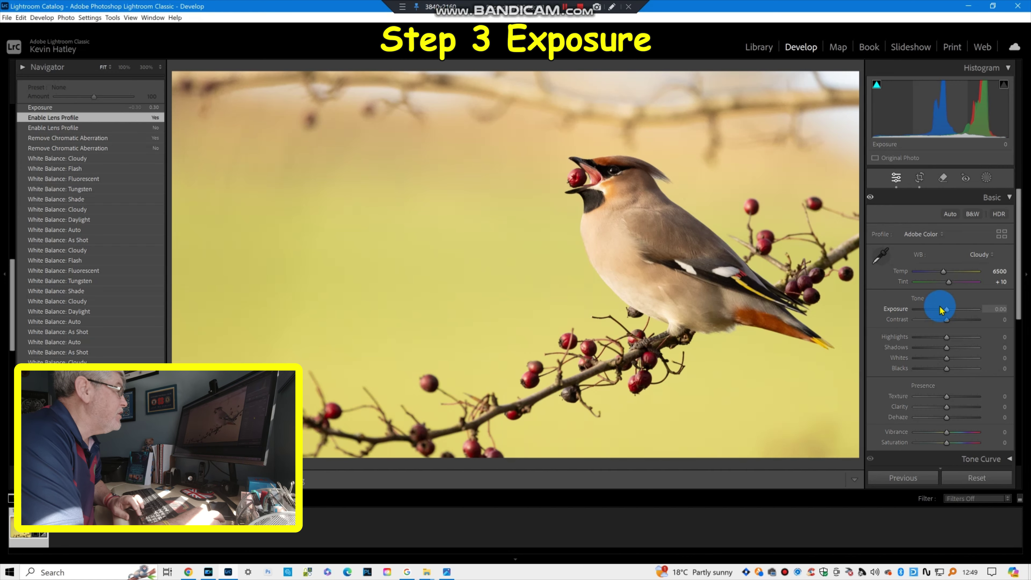
key(Up)
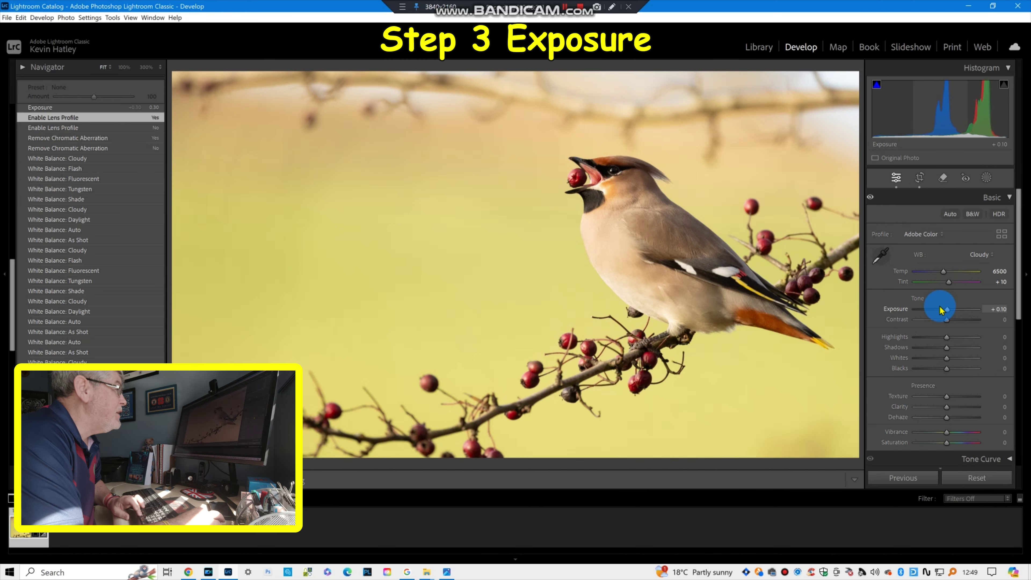
key(Up)
key(Up)
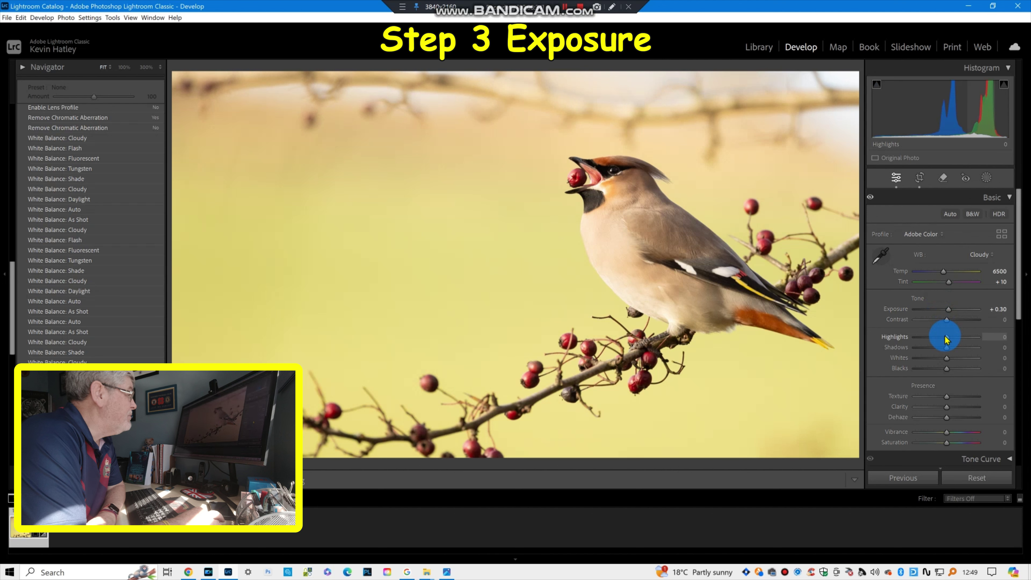
Lower the photo's Highlights to -100 and its Whites to -60.
drag(946, 339, 944, 340)
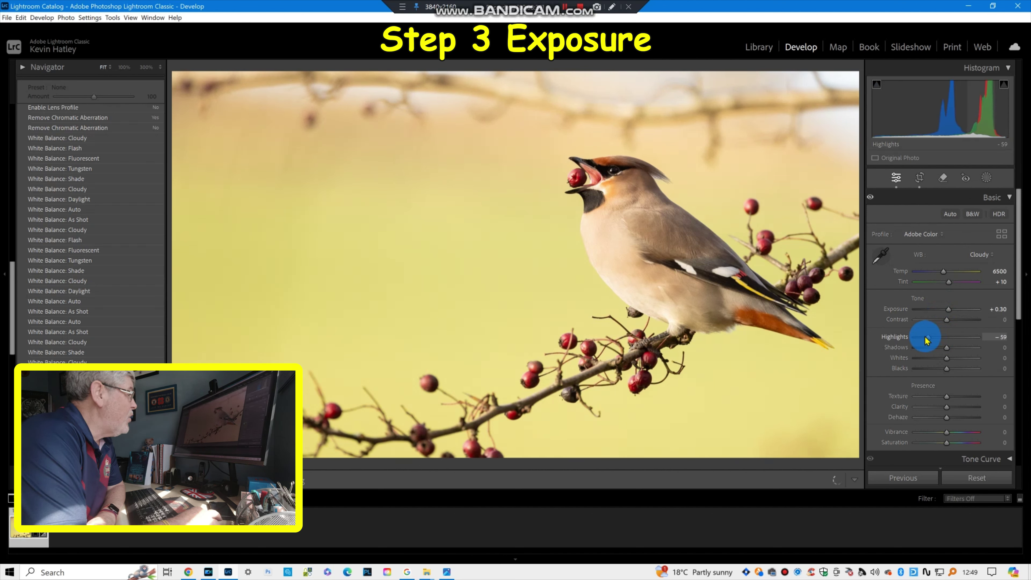
drag(927, 340, 893, 340)
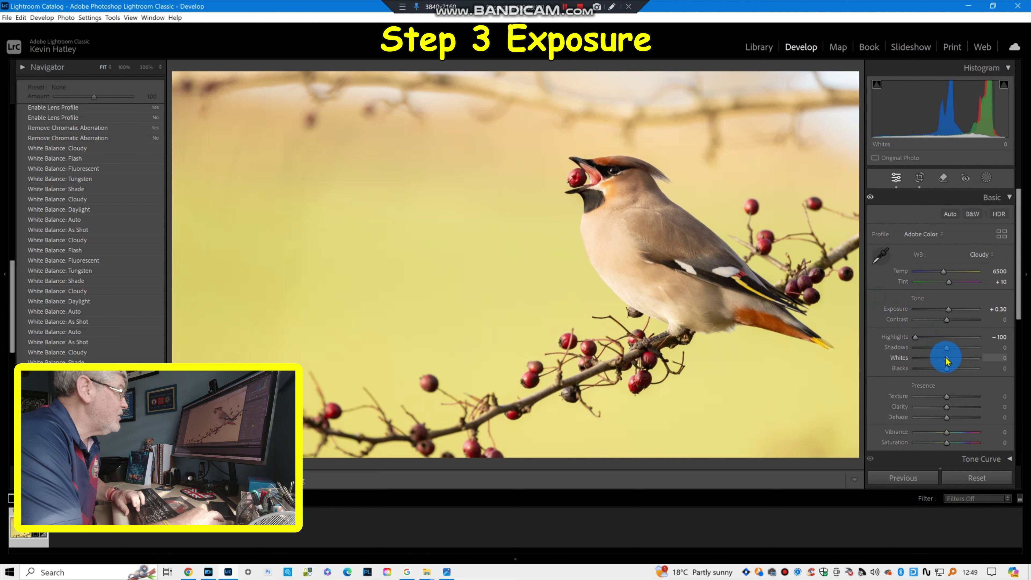
drag(946, 361, 949, 361)
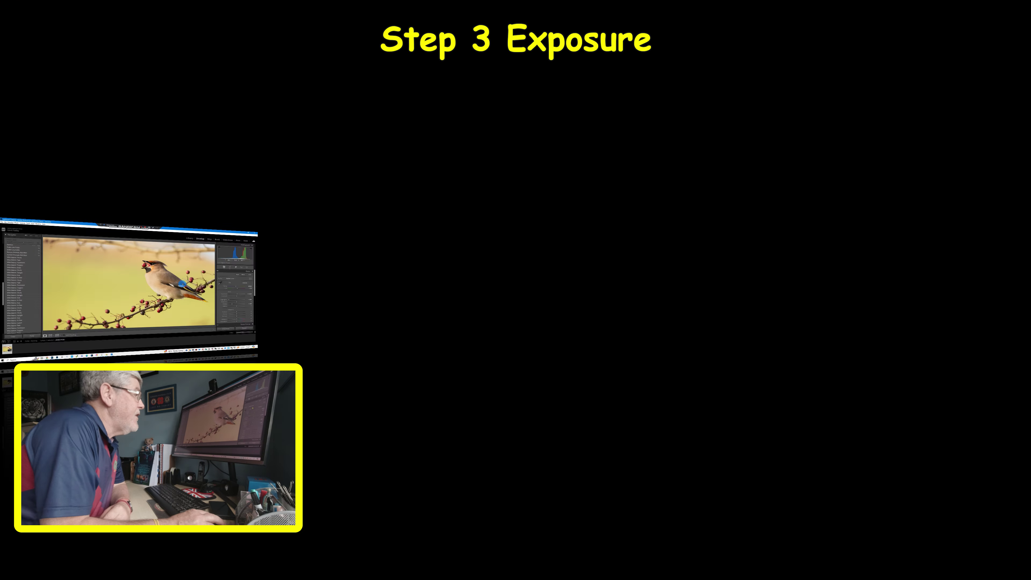
click(930, 245)
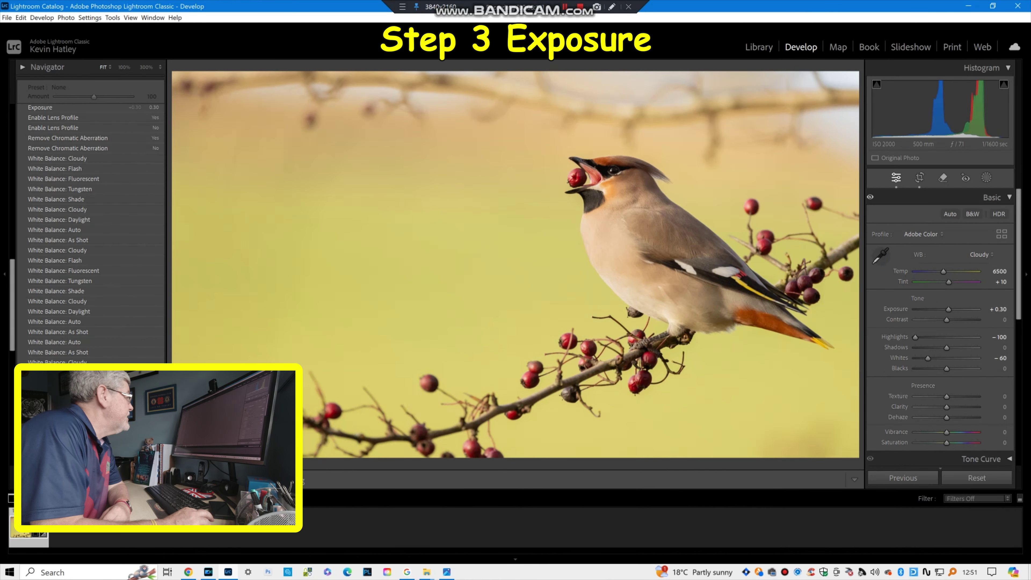
Compare the tone-adjusted photo with its original version.
key(y)
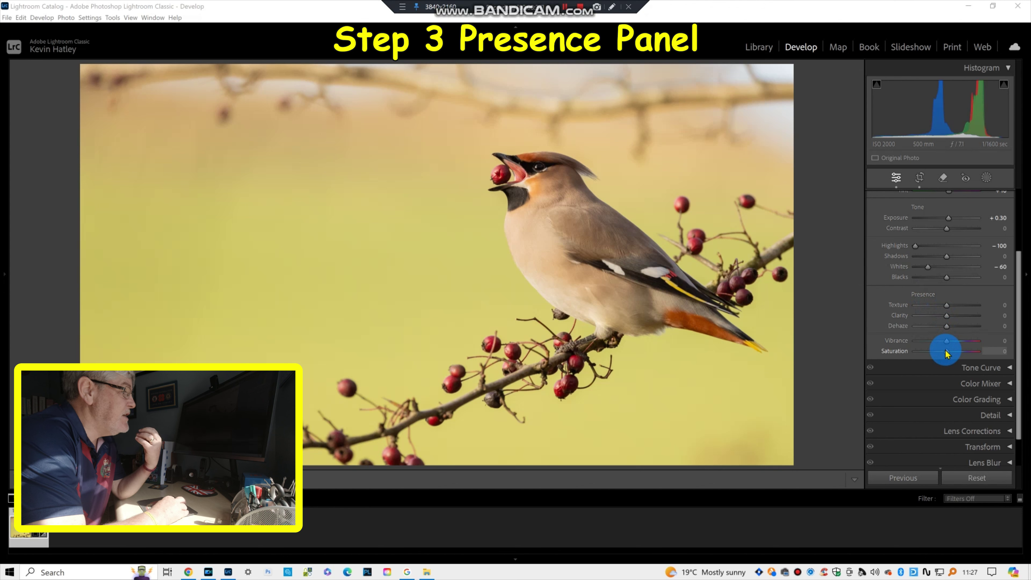
Set the Texture of the photo to +5.
click(946, 305)
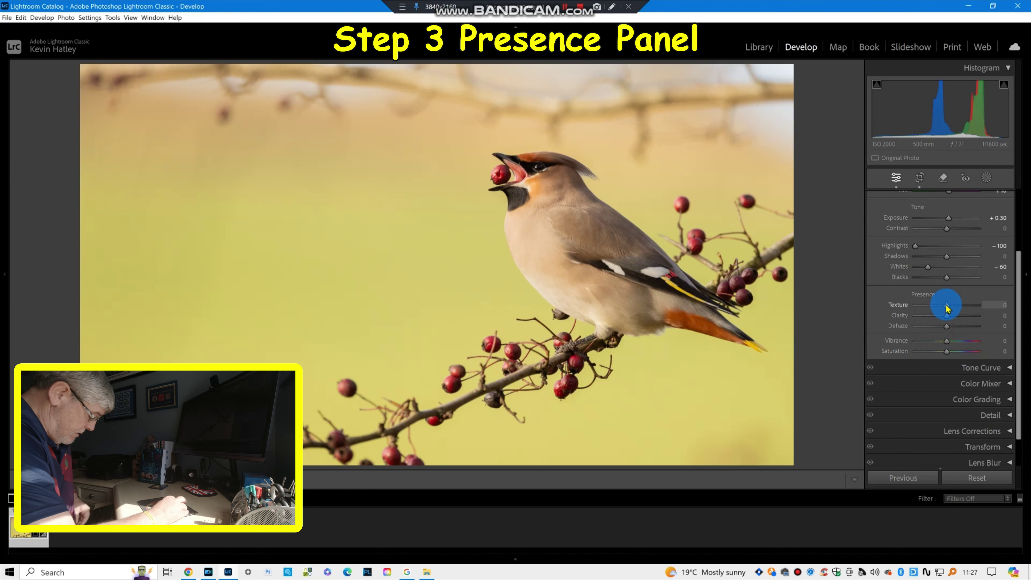
drag(946, 306, 948, 311)
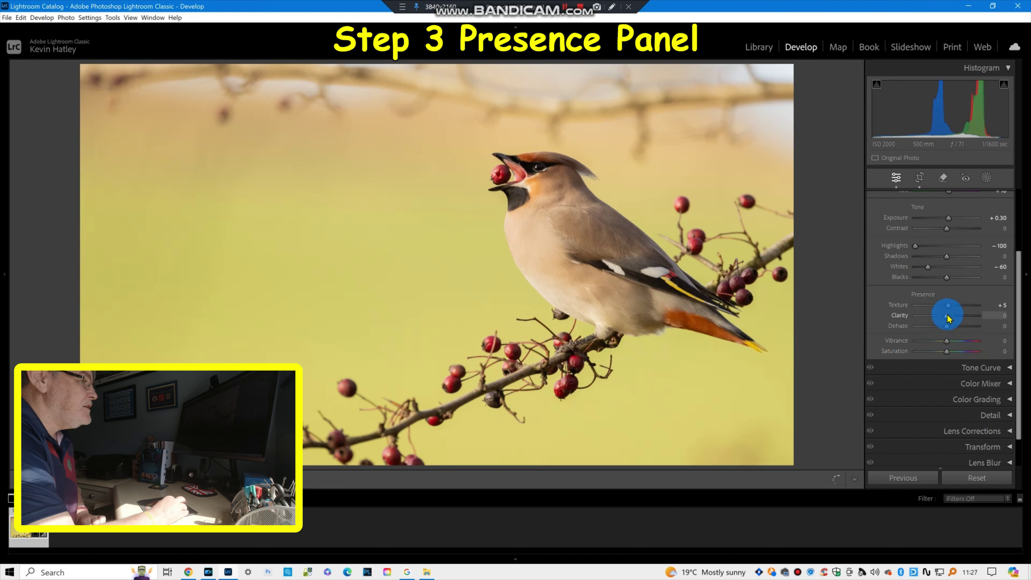
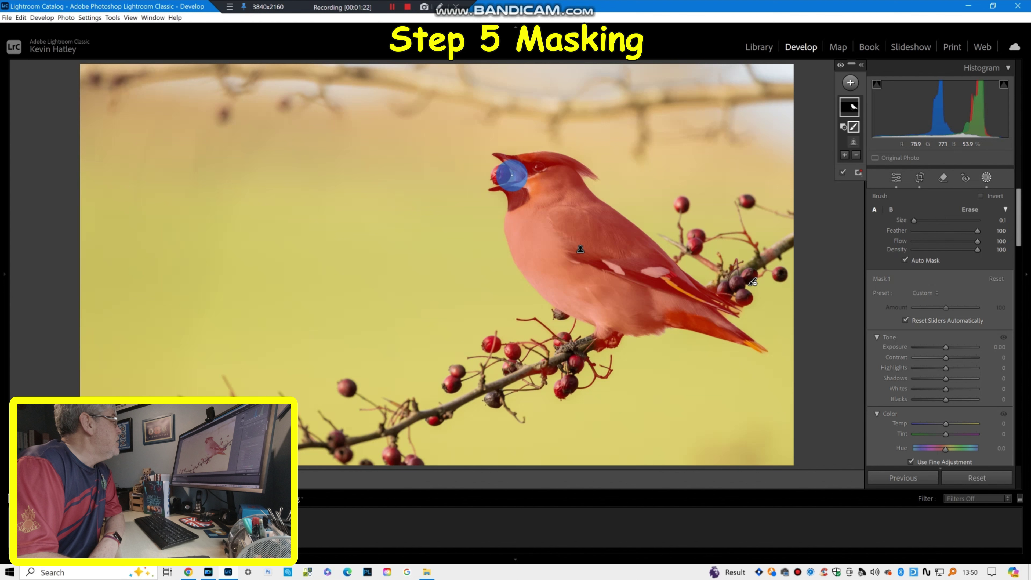
Refine the bird's mask with the brush around the beak and tail, and subtract the bird's eye from it.
drag(509, 169, 510, 186)
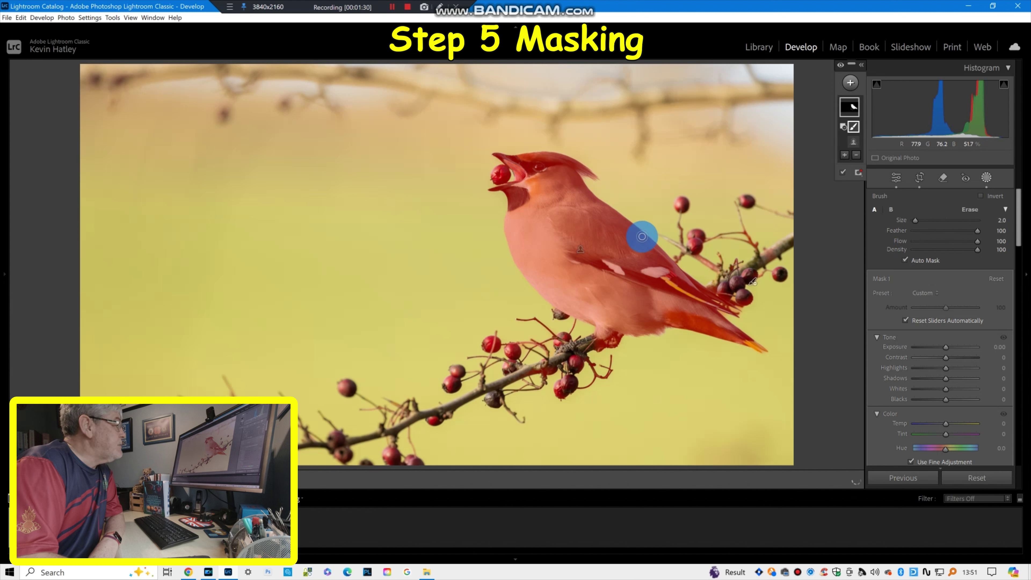
mouse_move(733, 319)
mouse_down()
mouse_move(718, 311)
mouse_move(734, 313)
mouse_move(733, 293)
mouse_move(743, 295)
mouse_move(727, 291)
mouse_up()
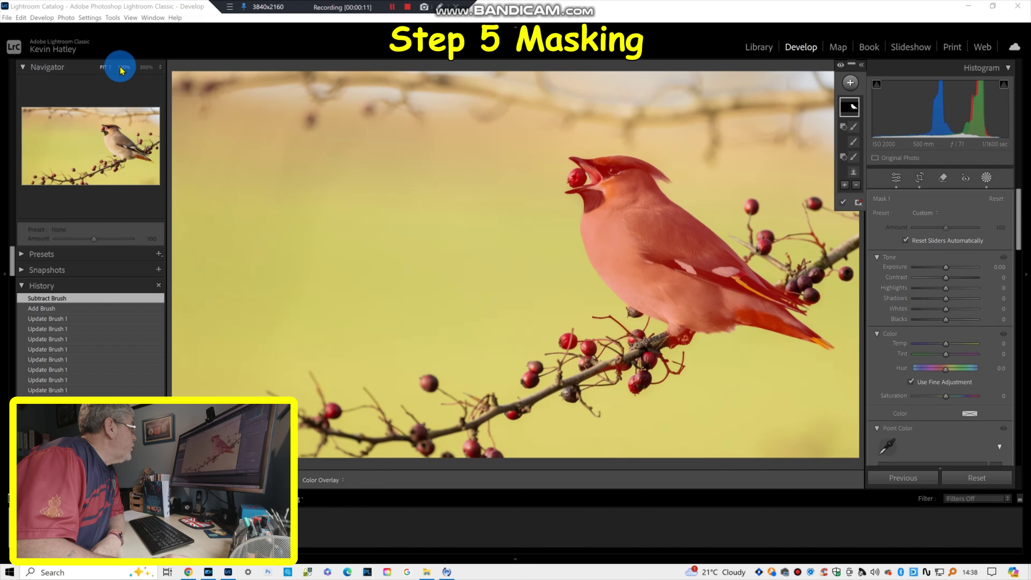
click(122, 67)
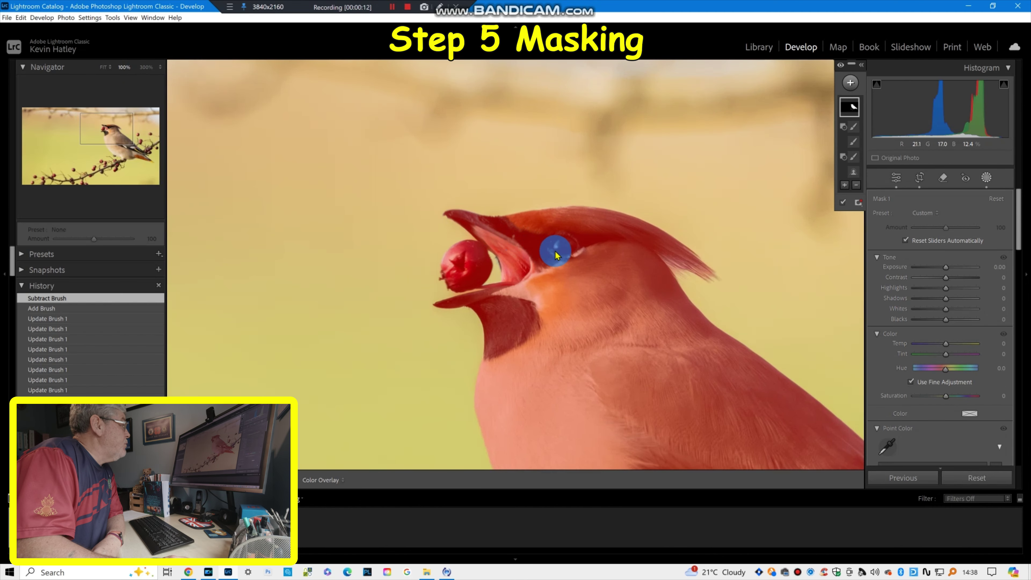
click(856, 187)
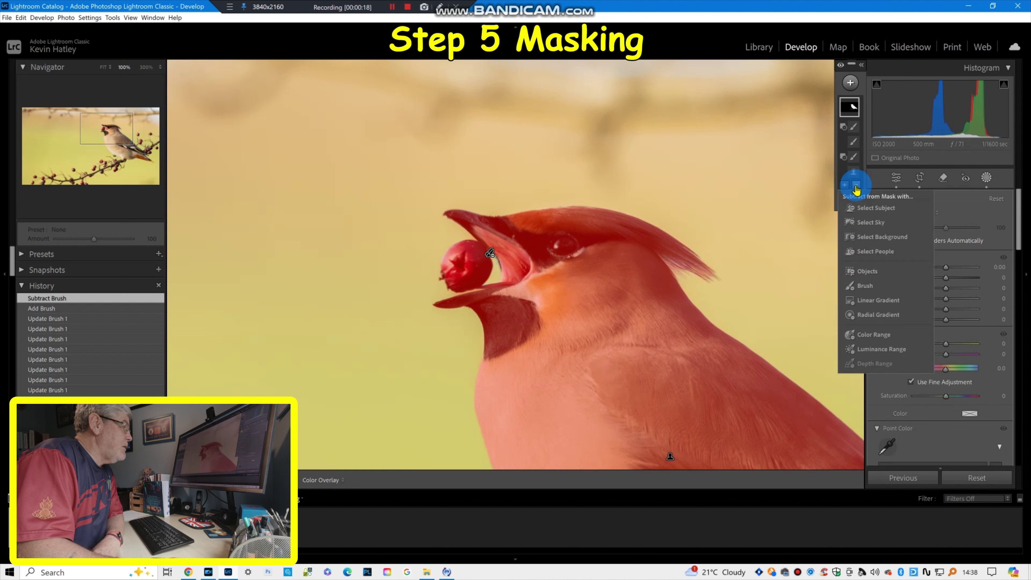
click(866, 285)
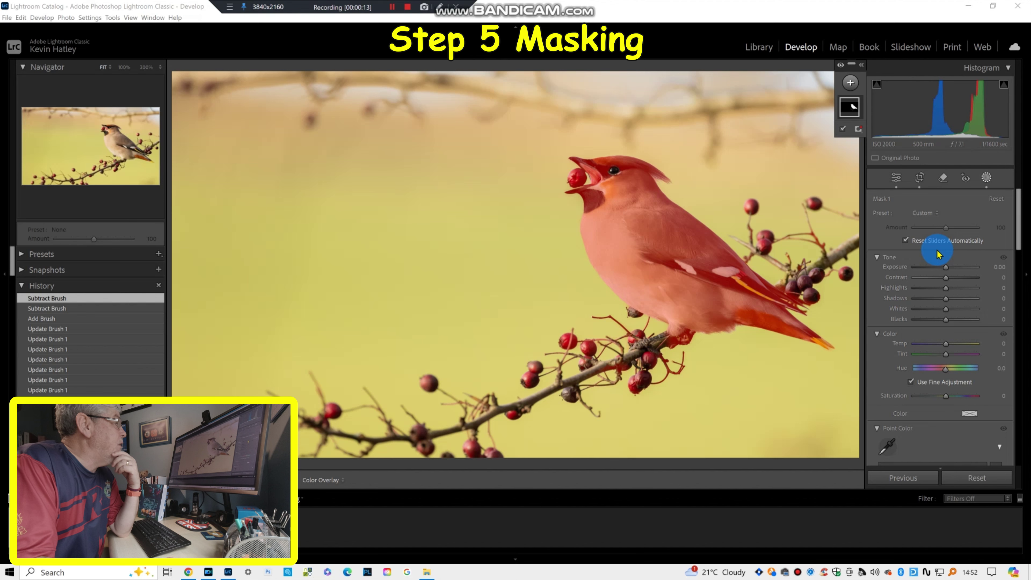
Set the bird mask's Exposure to 0.26, Highlights to -100, Shadows to 5 and Whites to -11, and adjust its Blacks slightly.
click(947, 270)
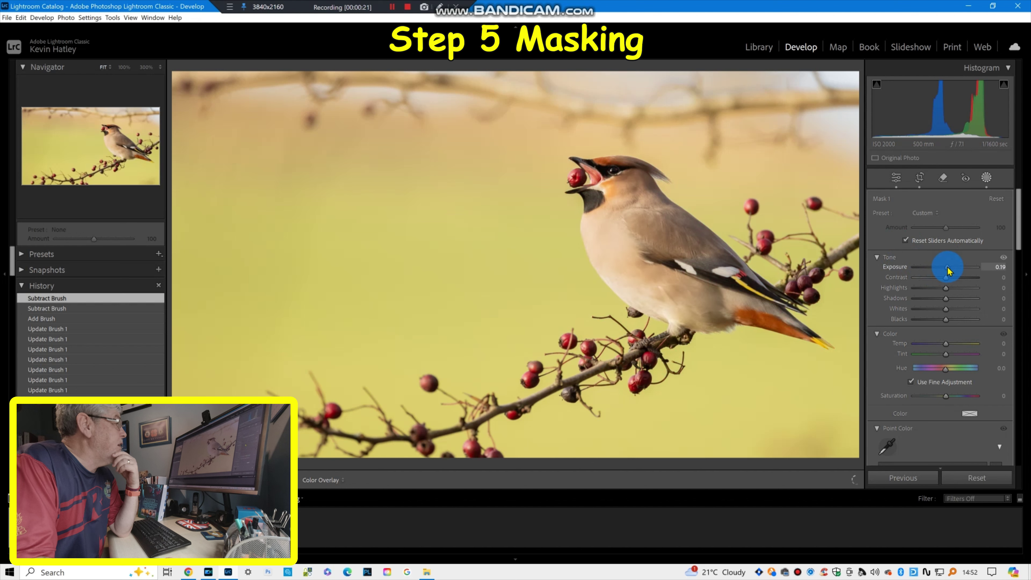
drag(947, 270, 909, 293)
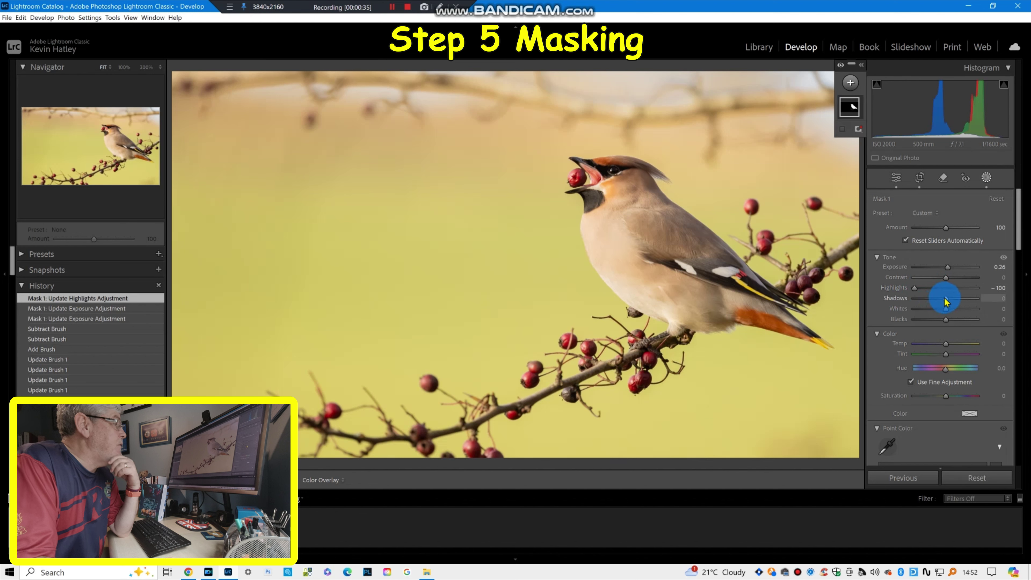
drag(946, 301, 946, 302)
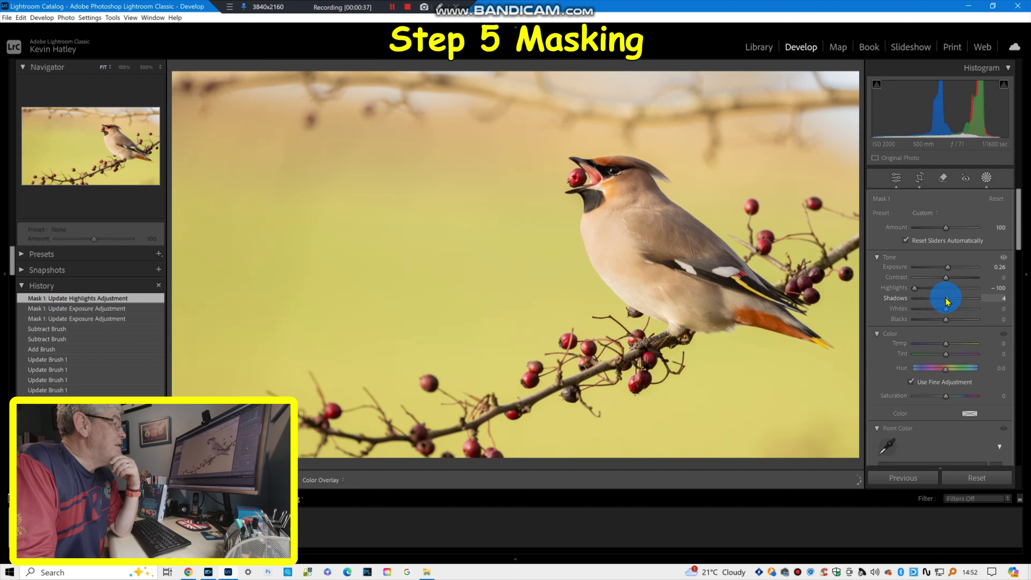
drag(946, 301, 949, 314)
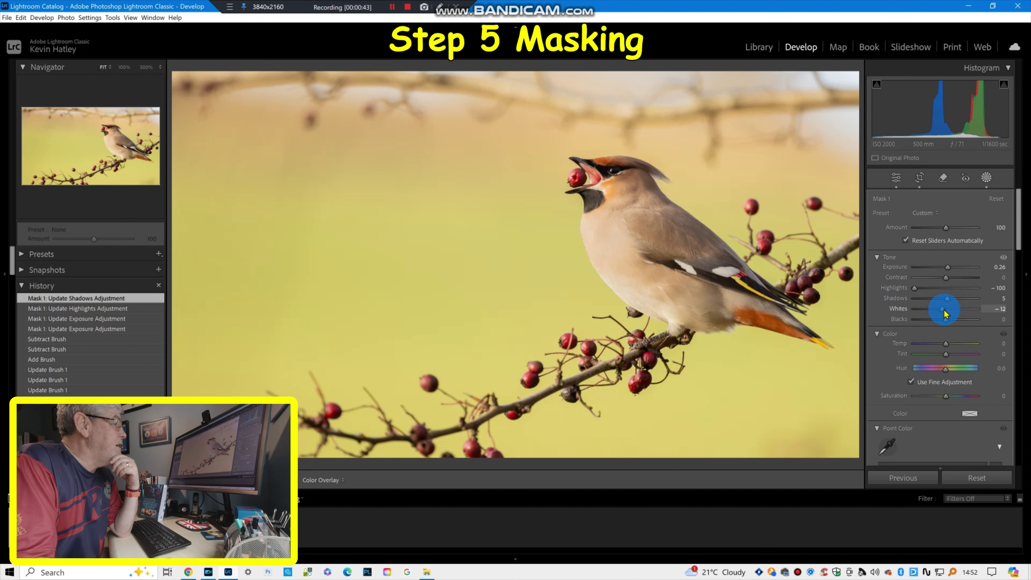
drag(945, 314, 947, 324)
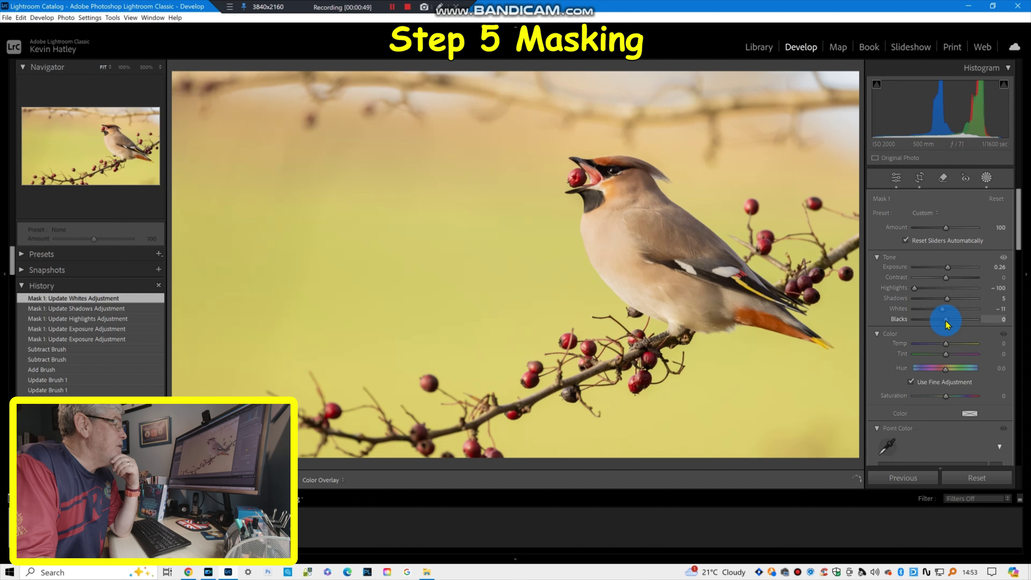
drag(948, 324, 944, 324)
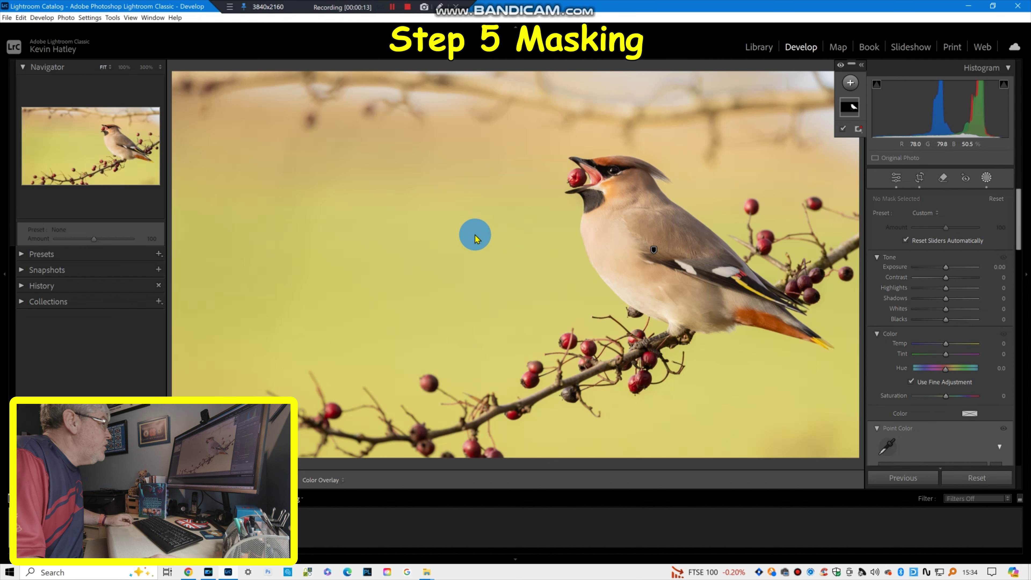
Create a new Radial Gradient mask fitted over the bird's eye.
click(145, 68)
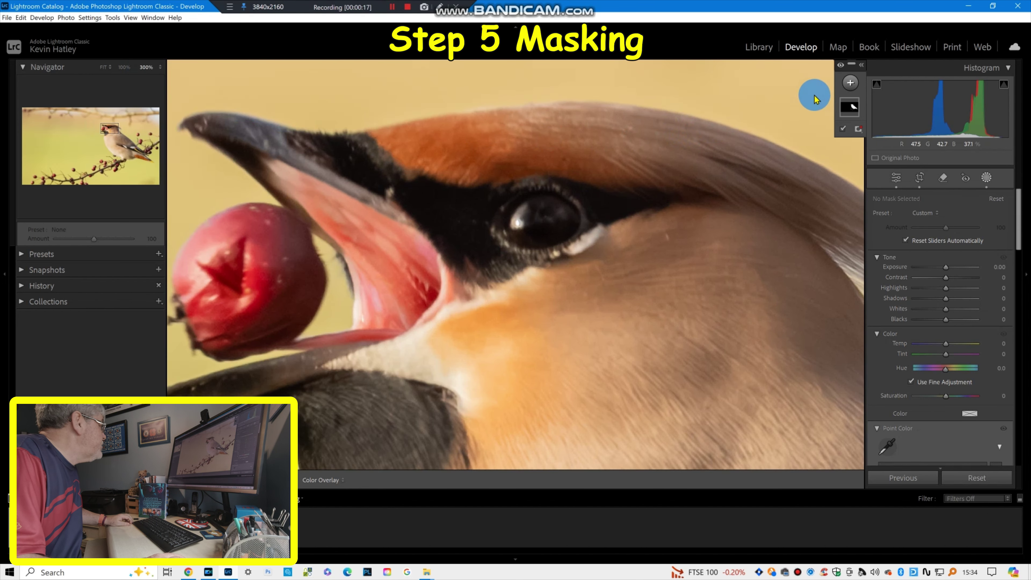
click(850, 83)
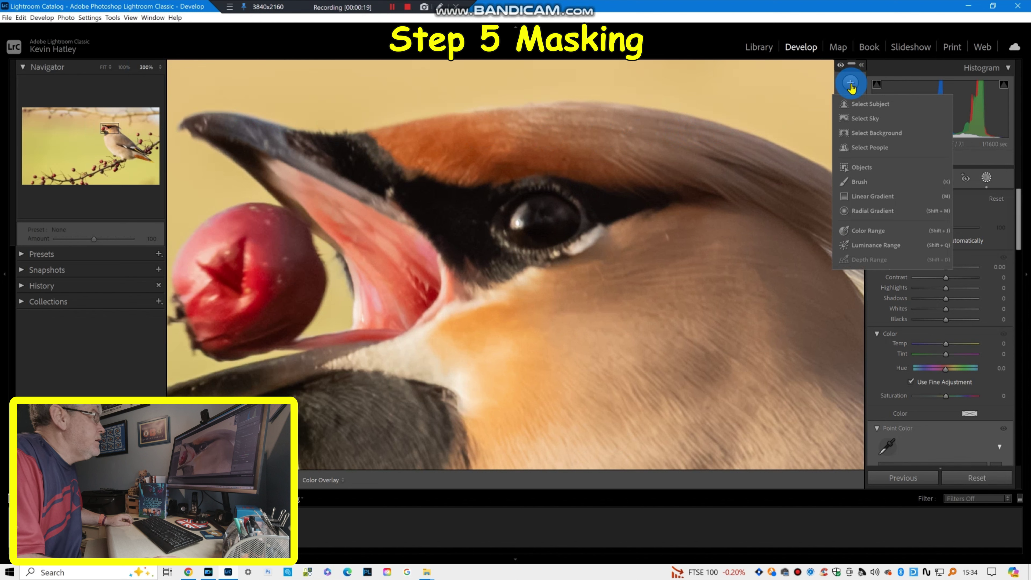
click(864, 211)
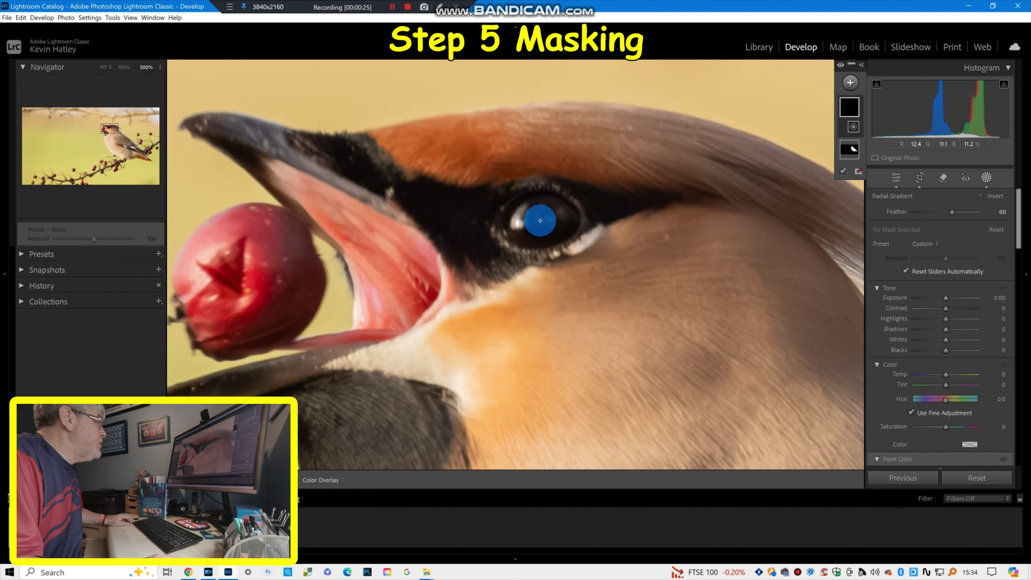
drag(541, 220, 573, 244)
click(543, 221)
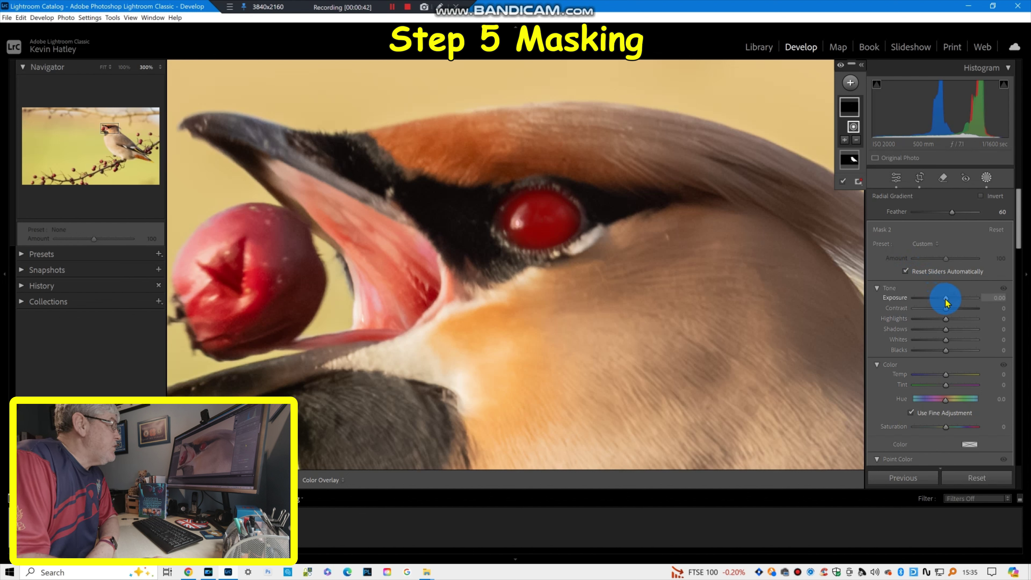
Set the eye mask's Exposure to 0.16 and its Shadows to 23.
drag(946, 303, 950, 303)
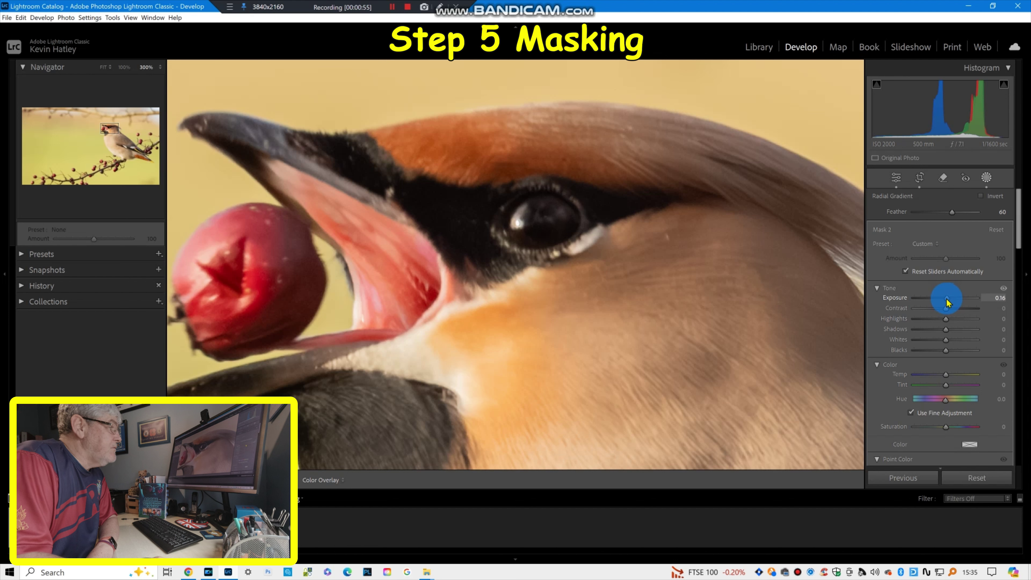
drag(947, 303, 949, 333)
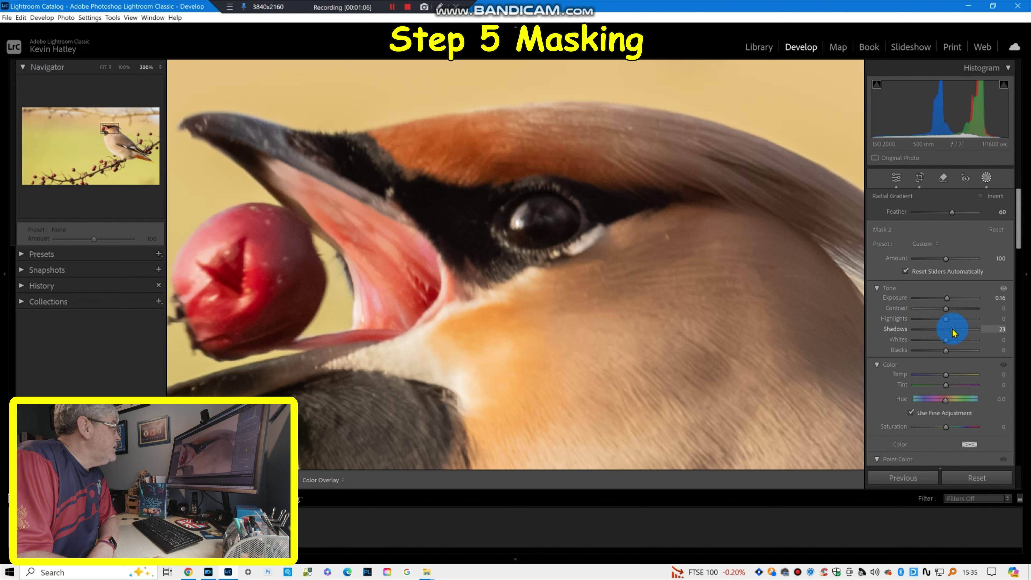
drag(954, 332, 954, 332)
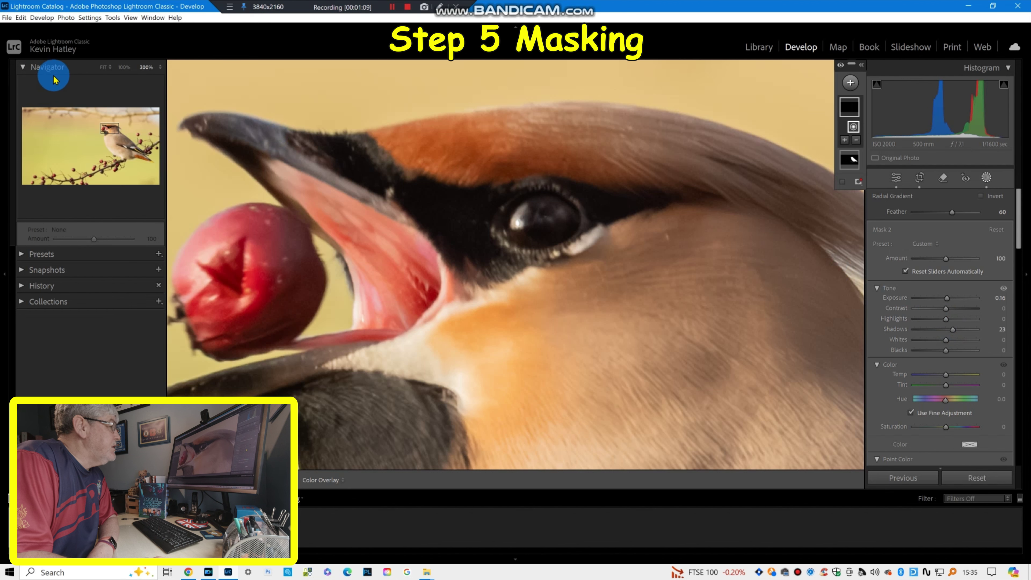
Compare the whole photo, including the bird and eye mask adjustments, with its original version.
click(103, 67)
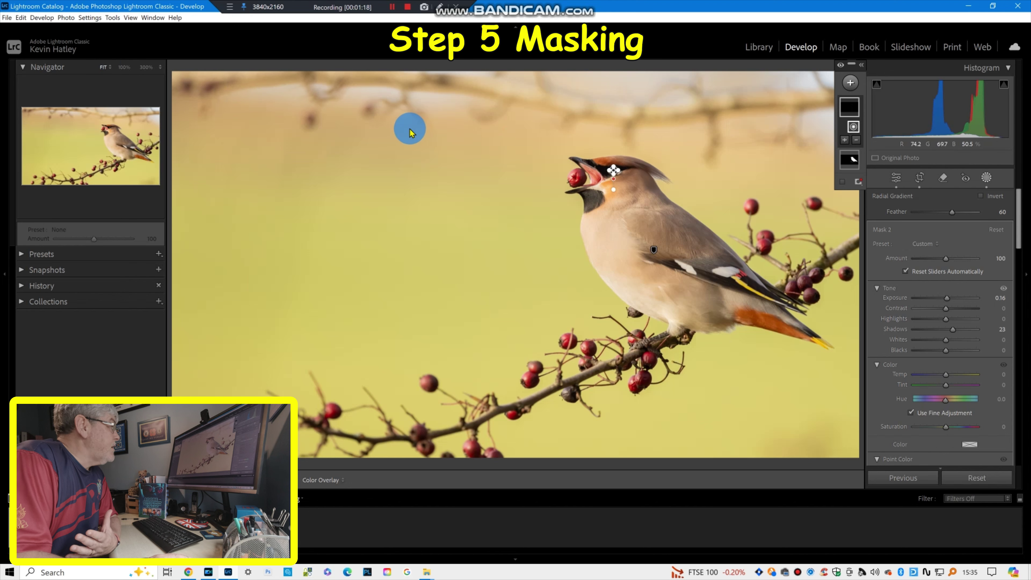
key(y)
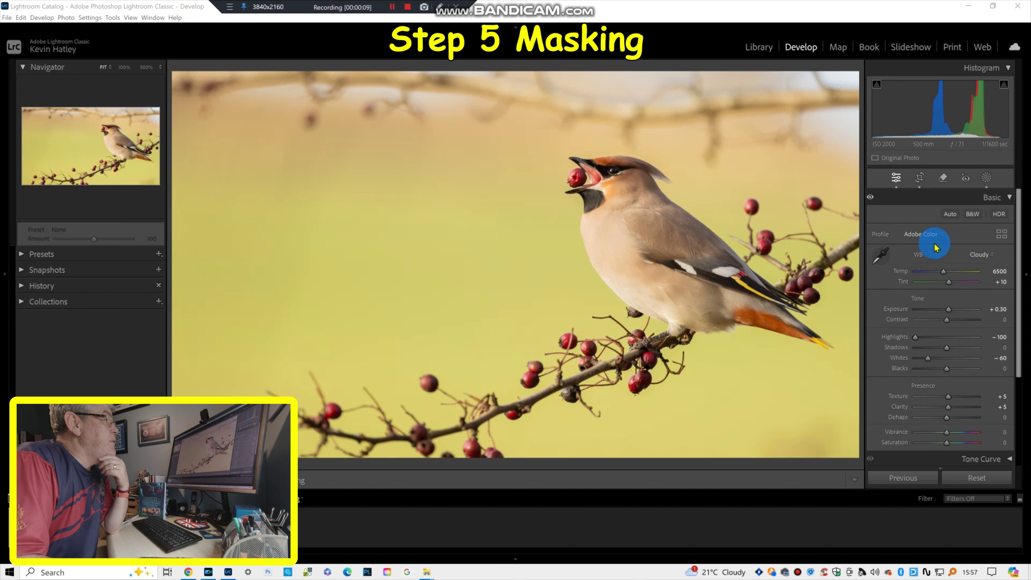
Create a new mask that selects the photo's background.
click(987, 177)
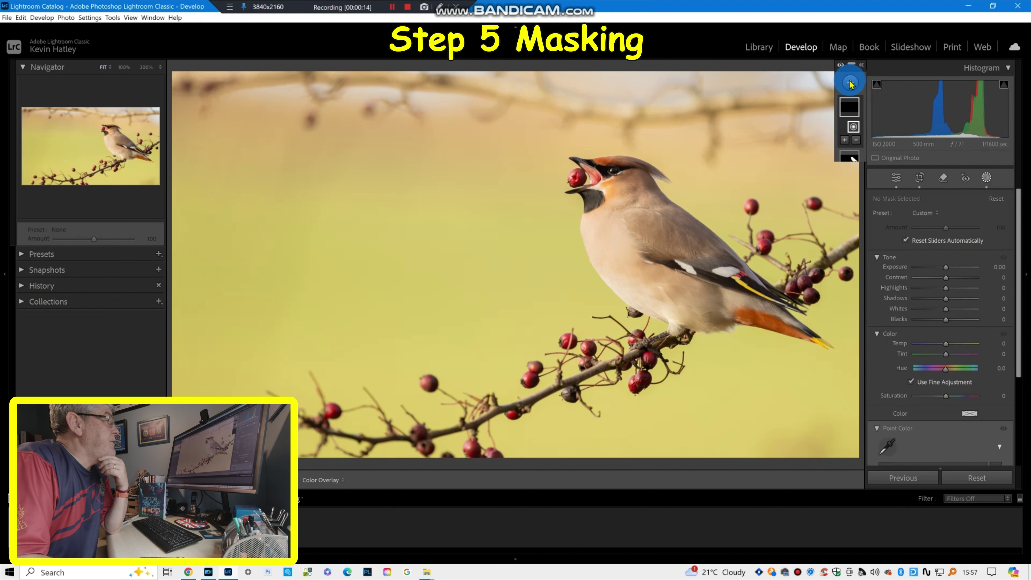
click(851, 82)
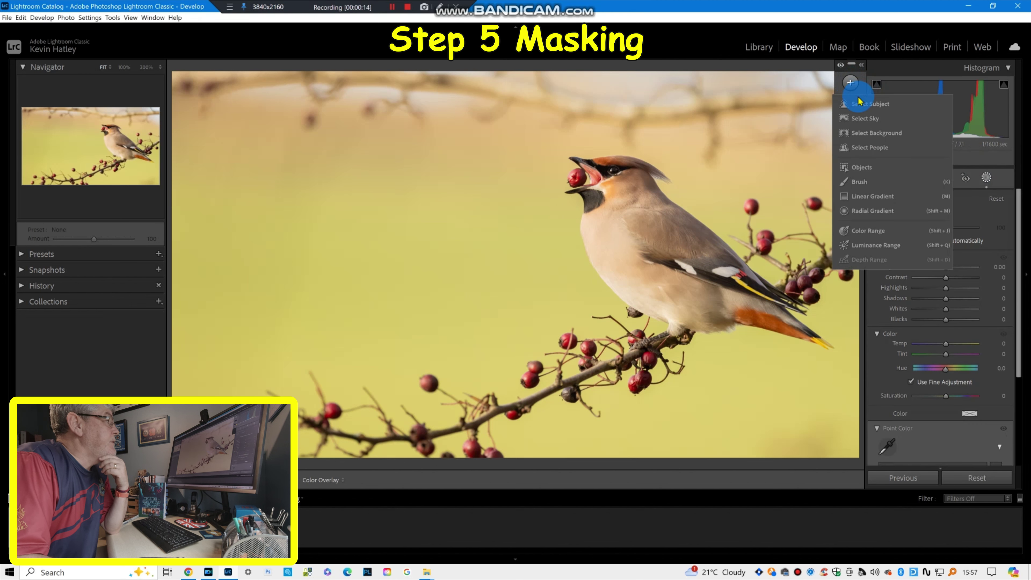
click(859, 137)
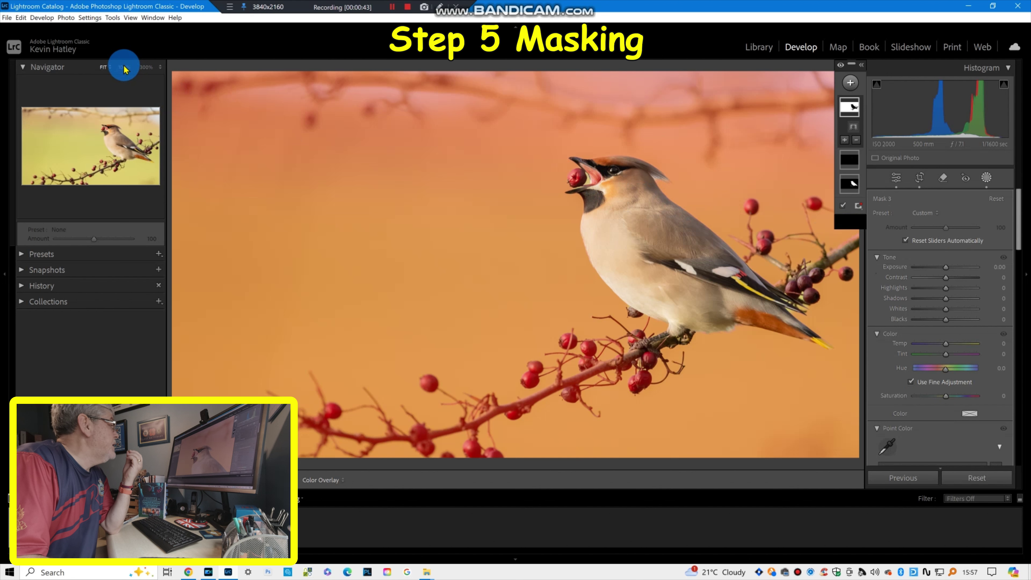
Brush the missed areas between the beak and berry and beside the wing tips into the background mask.
click(124, 67)
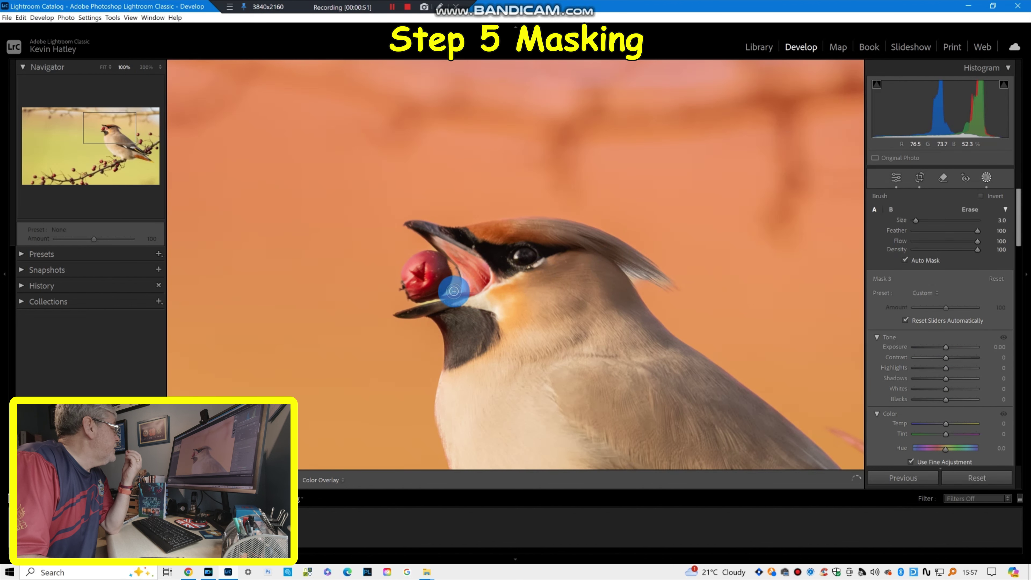
click(453, 283)
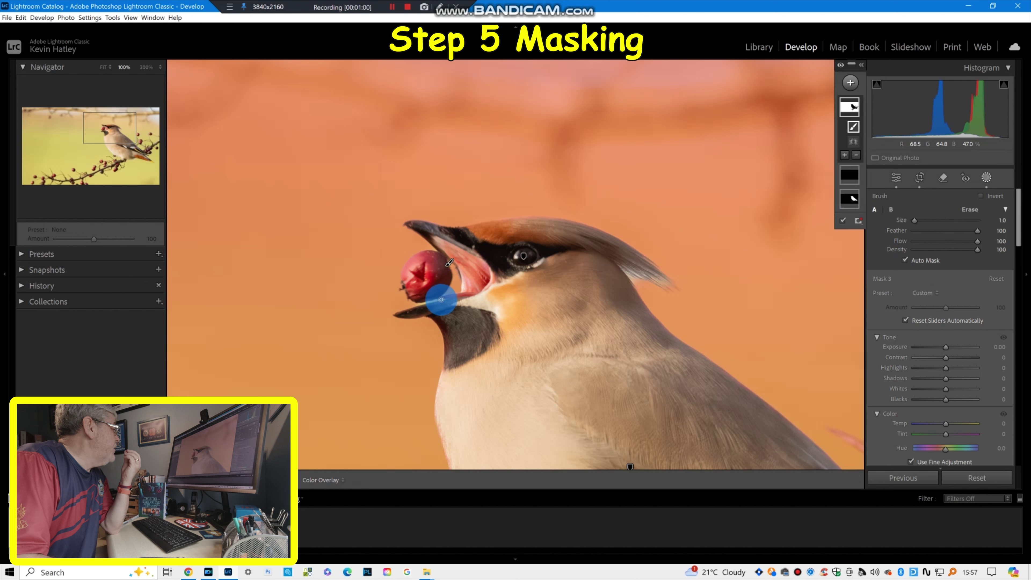
drag(443, 299, 415, 302)
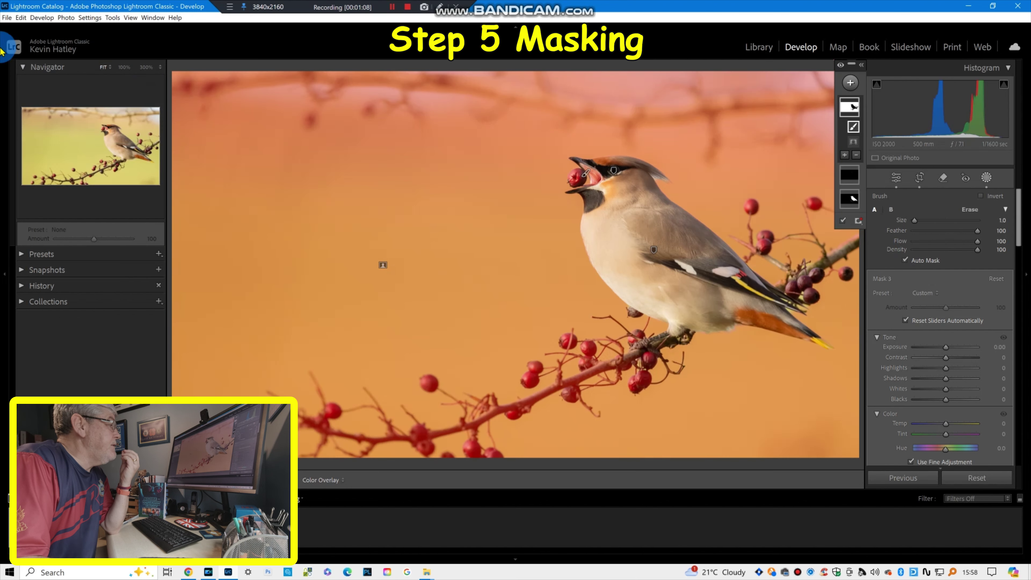
mouse_move(798, 292)
mouse_down()
mouse_move(811, 312)
mouse_move(799, 299)
mouse_up()
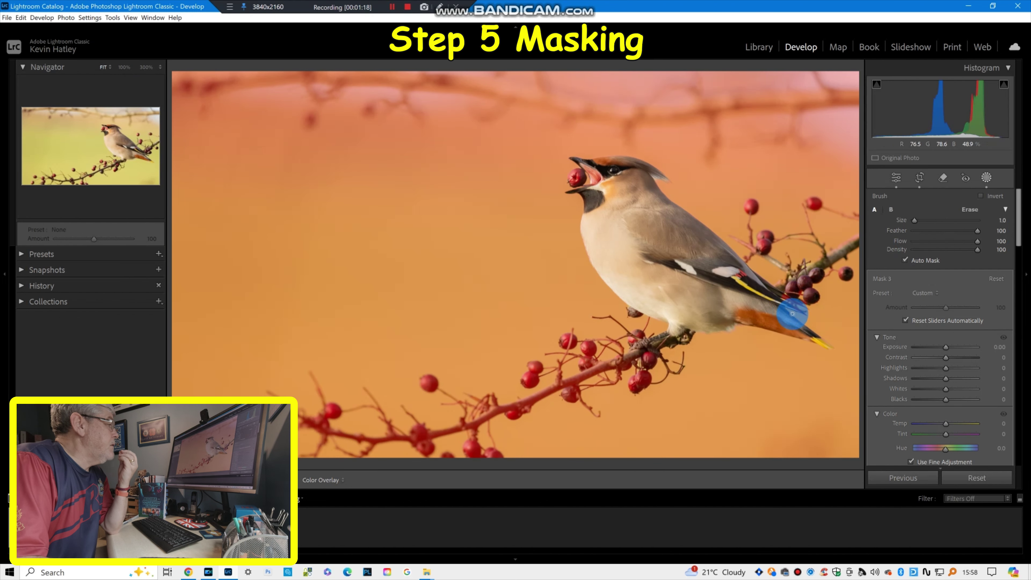
mouse_move(794, 307)
mouse_down()
mouse_move(803, 293)
mouse_move(786, 297)
mouse_up()
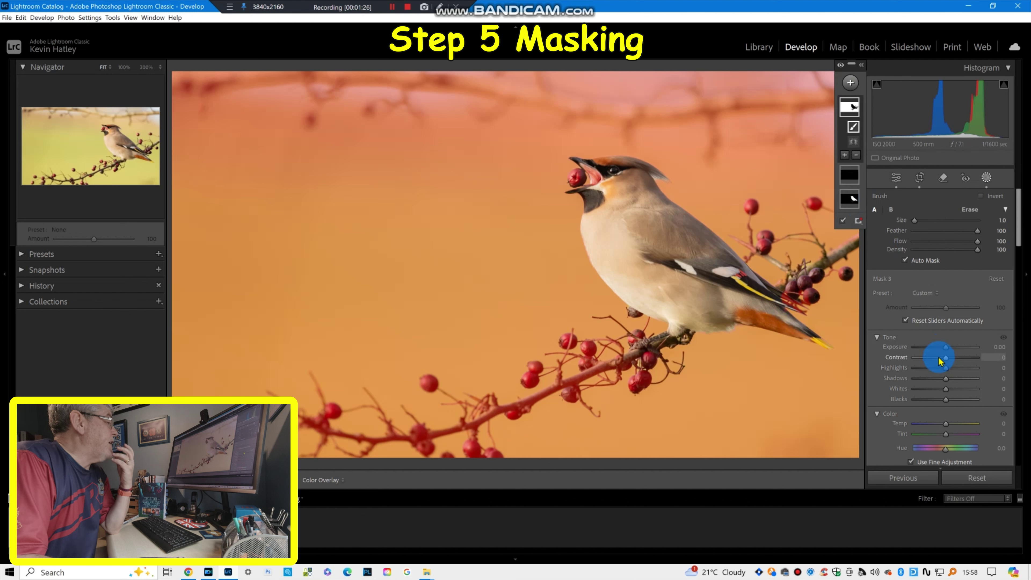
Darken the background mask by setting its Exposure to -0.60.
drag(942, 355, 946, 352)
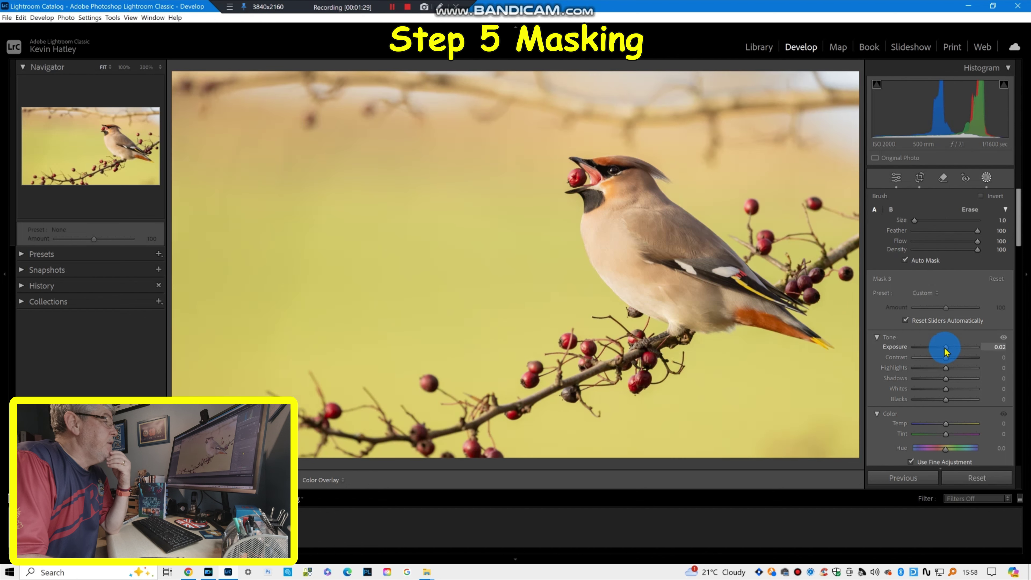
drag(942, 352, 939, 352)
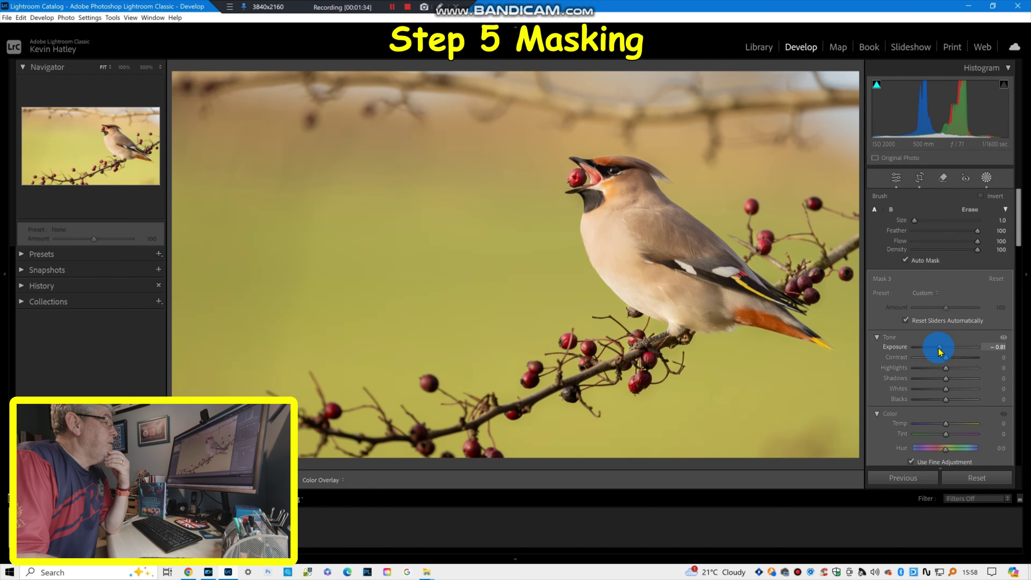
drag(942, 351, 942, 353)
click(941, 374)
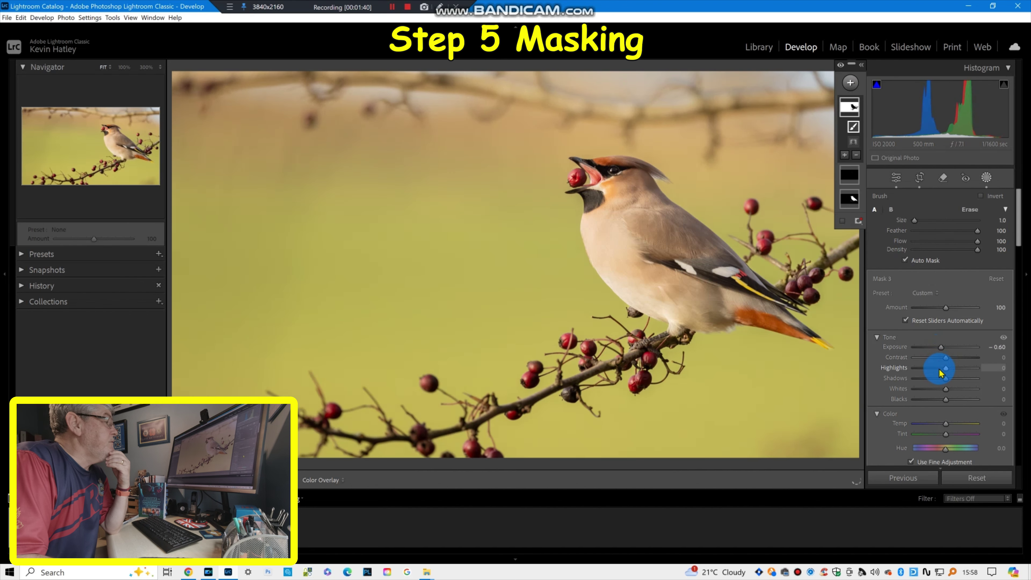